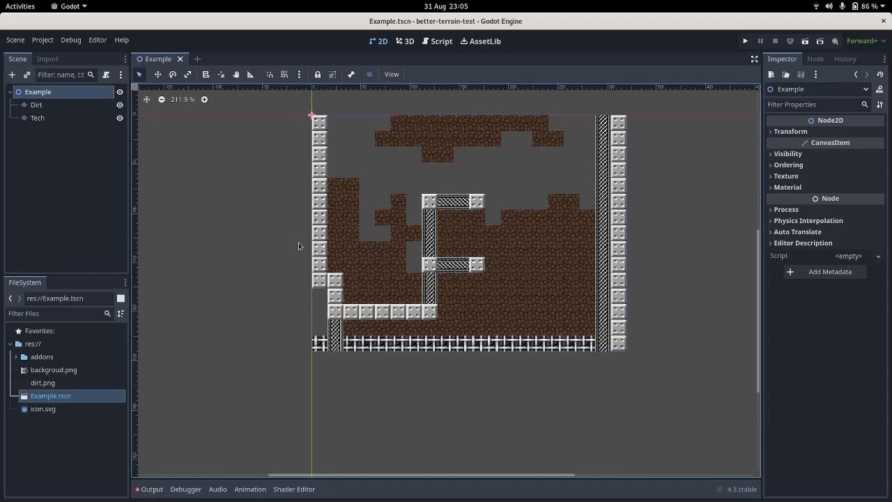
Toggle the Dirt and Tech layers' visibility to compare them, leaving both visible.
left_click(120, 104)
left_click(120, 118)
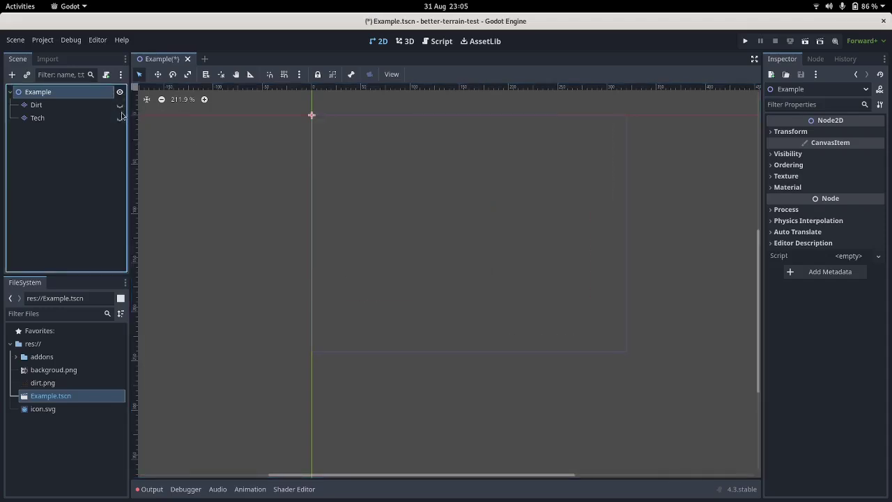
left_click(120, 104)
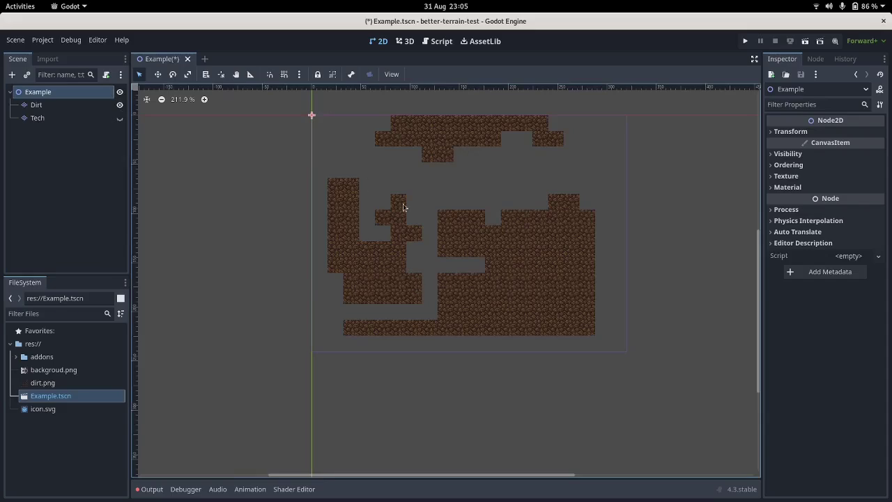
scroll(399, 210, "up", 1)
scroll(397, 213, "up", 10)
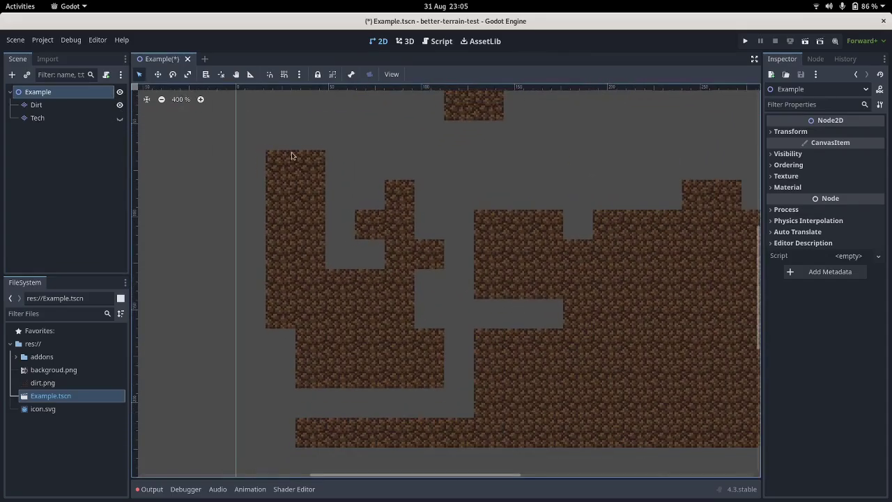
left_click(119, 106)
left_click(119, 117)
scroll(307, 227, "down", 8)
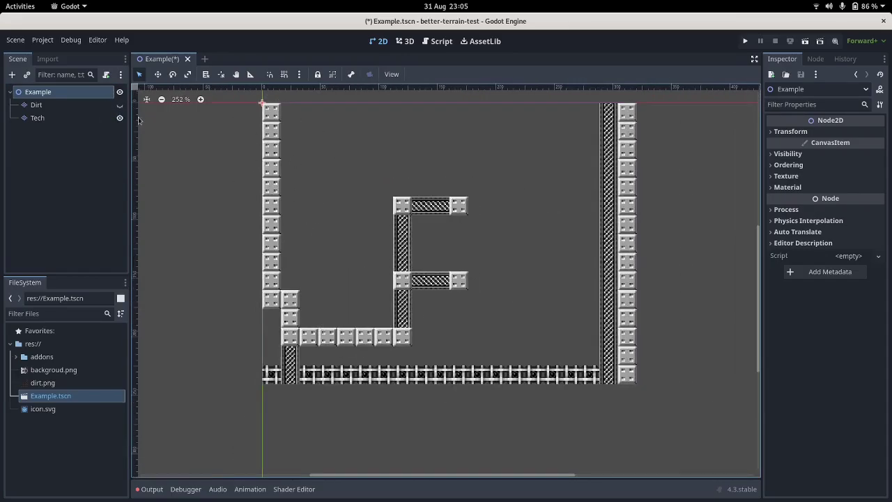
left_click(120, 105)
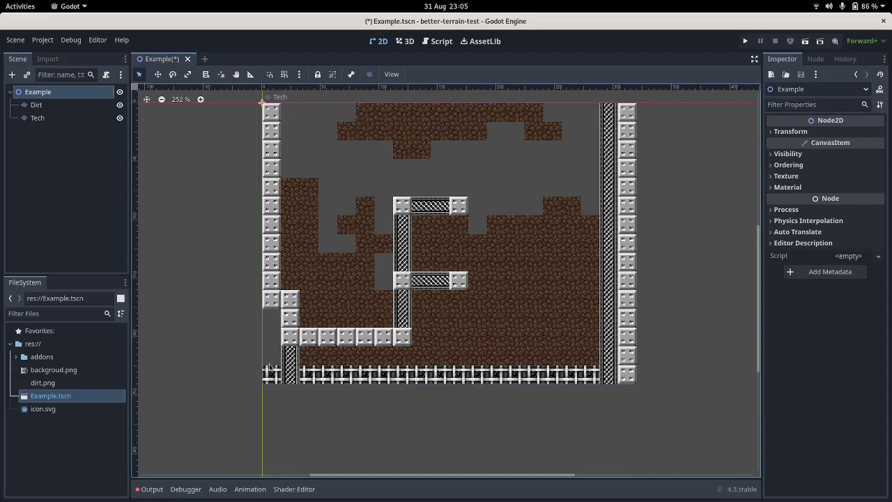
scroll(342, 222, "up", 2)
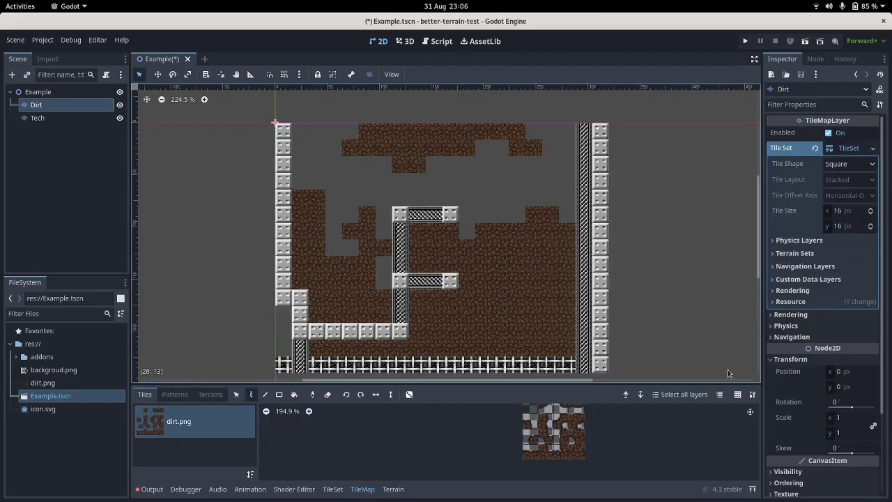
Show the tile grid and offset the Dirt layer to x position 8.
left_click(739, 396)
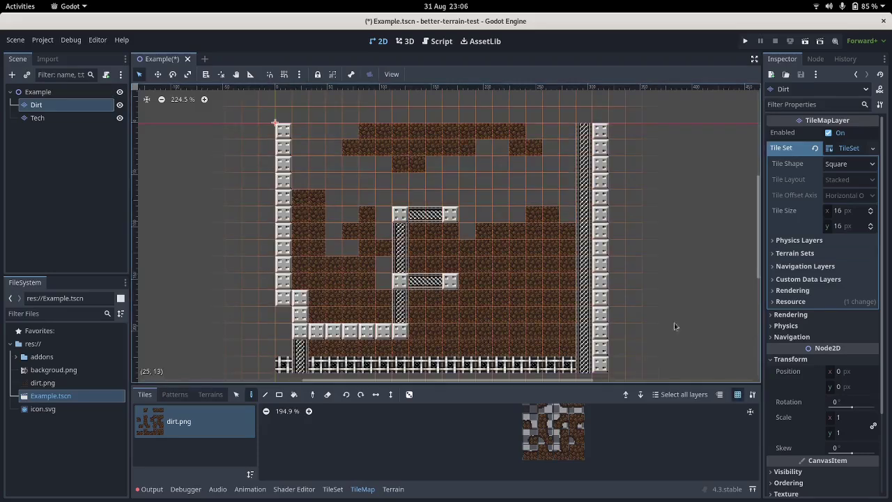
left_click(853, 375)
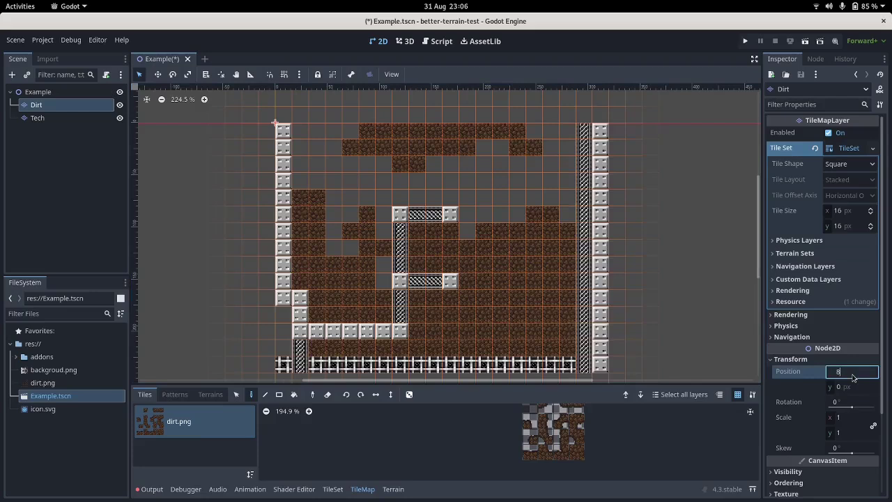
type("8")
key("Tab")
key("Tab")
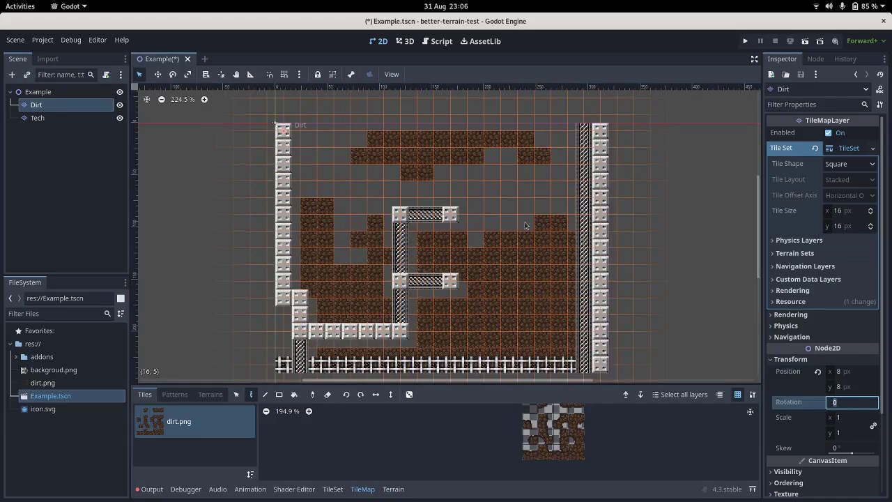
scroll(289, 131, "up", 5)
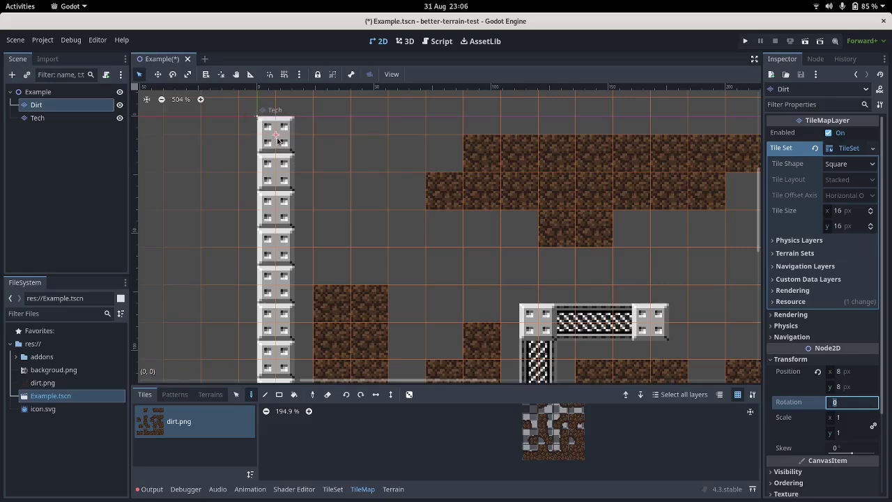
scroll(301, 159, "down", 4)
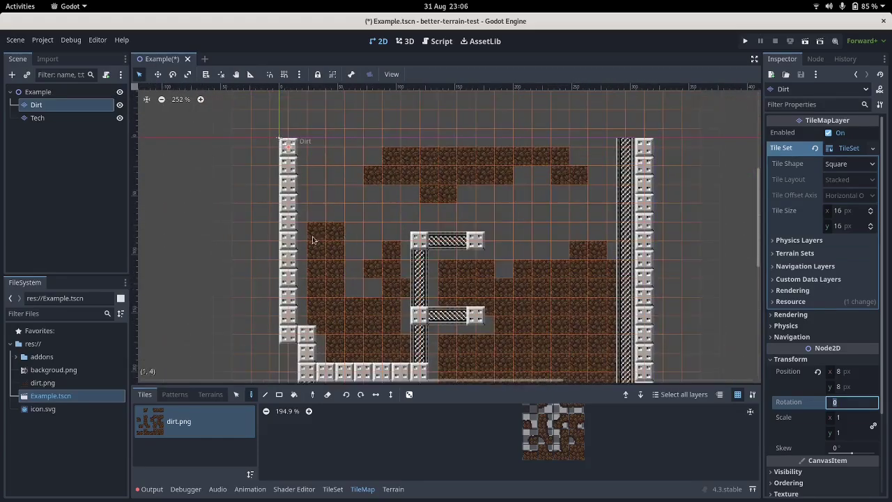
scroll(373, 291, "down", 1)
scroll(372, 291, "down", 3)
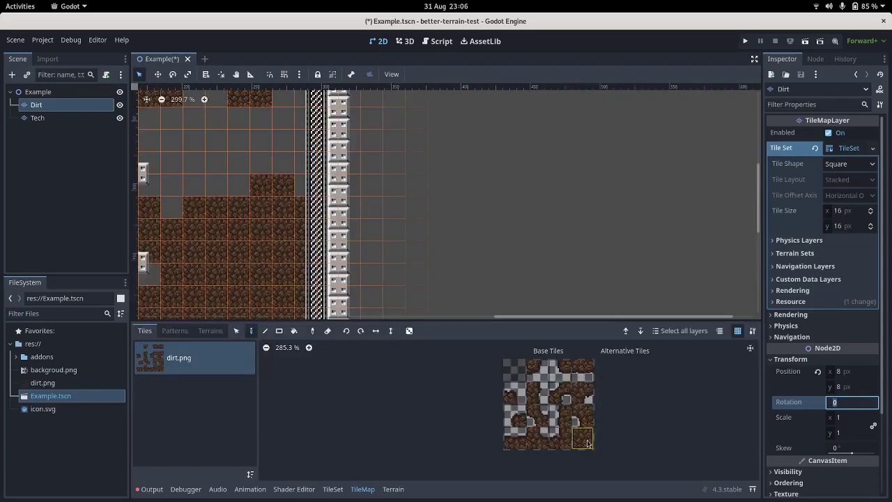
Hand-paint a full dirt tile and three dirt.png corner tiles forming a rounded clump.
left_click(585, 440)
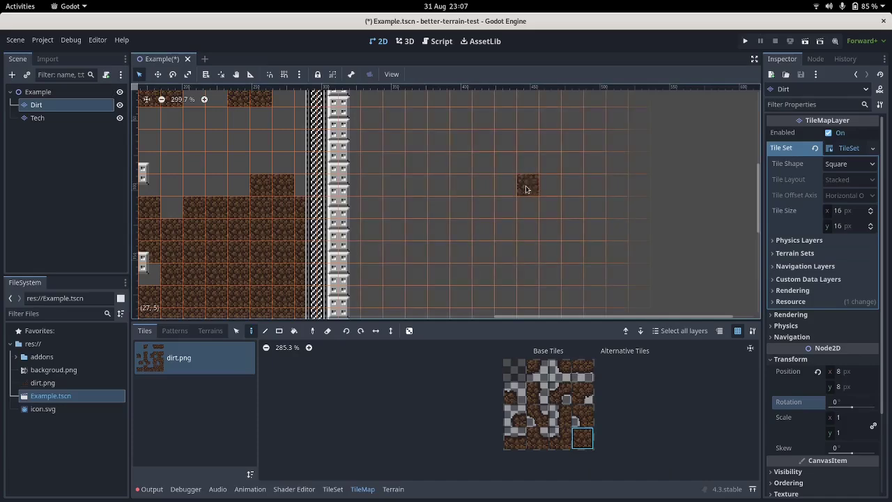
scroll(529, 185, "up", 3)
scroll(534, 185, "up", 3)
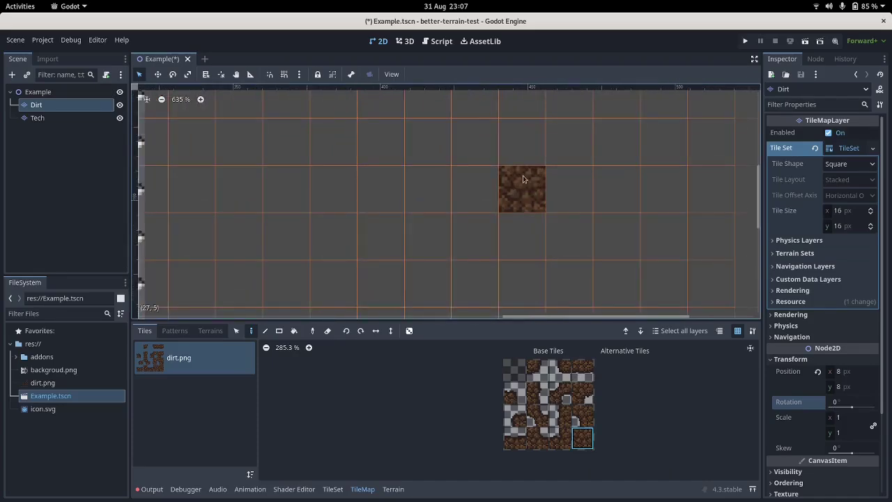
left_click(538, 370)
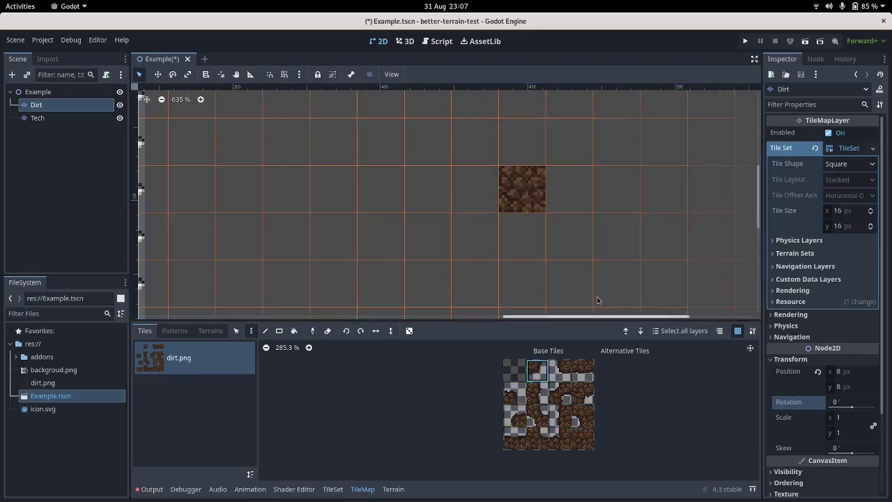
left_click(663, 190)
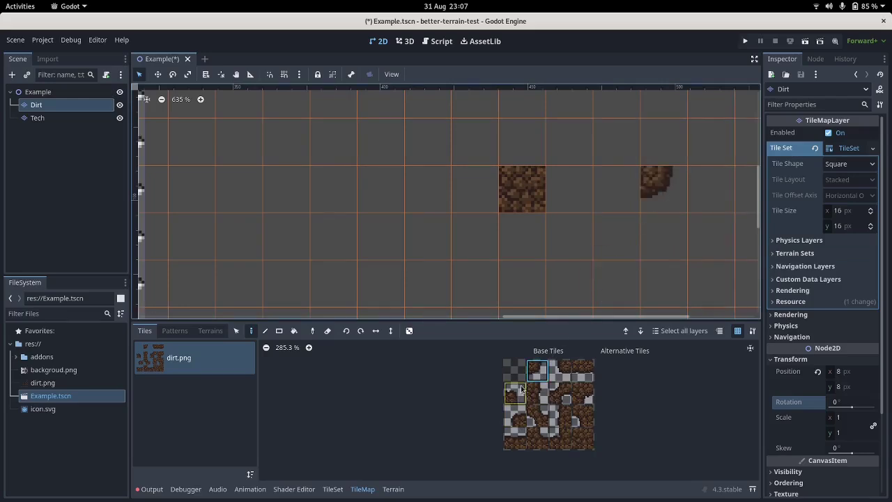
left_click(522, 411)
left_click(625, 150)
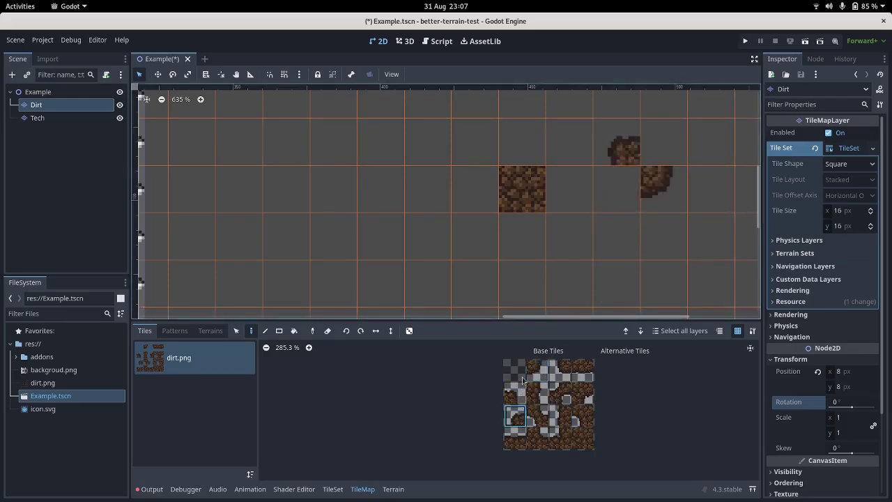
left_click(515, 394)
left_click(559, 370)
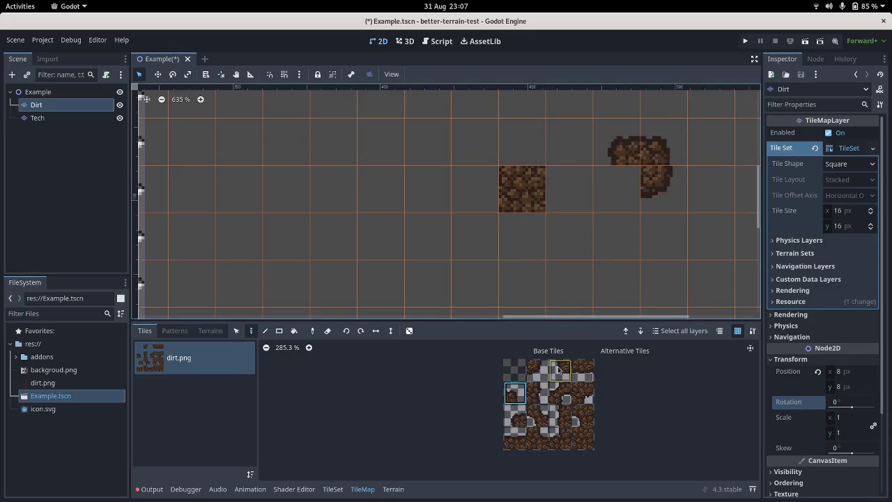
left_click(659, 147)
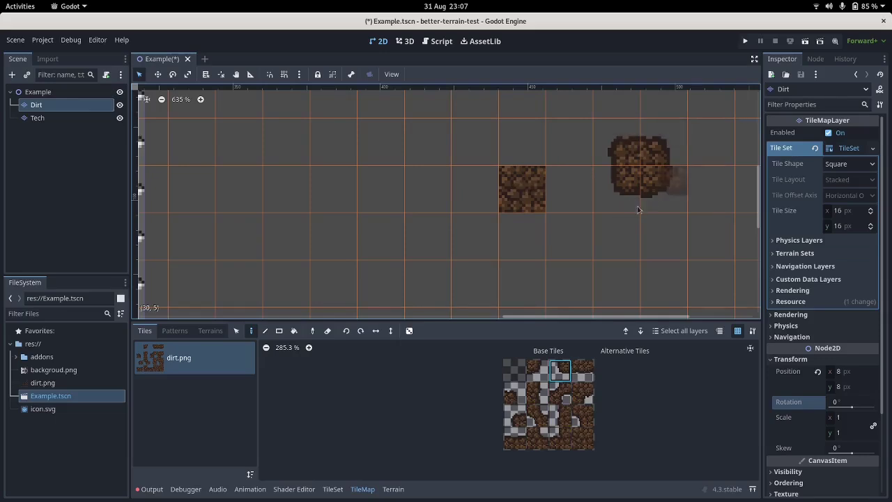
Add a new Dirt terrain in Better Terrain with a yellow-green colour.
left_click(392, 488)
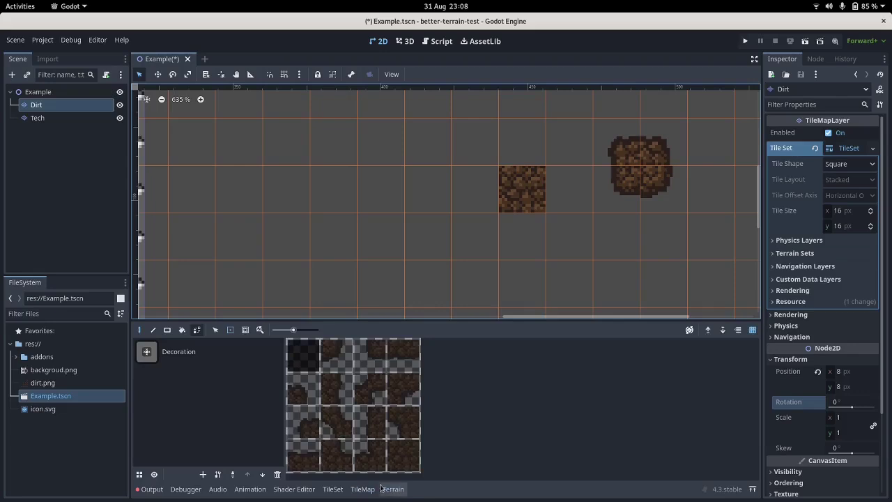
left_click(204, 475)
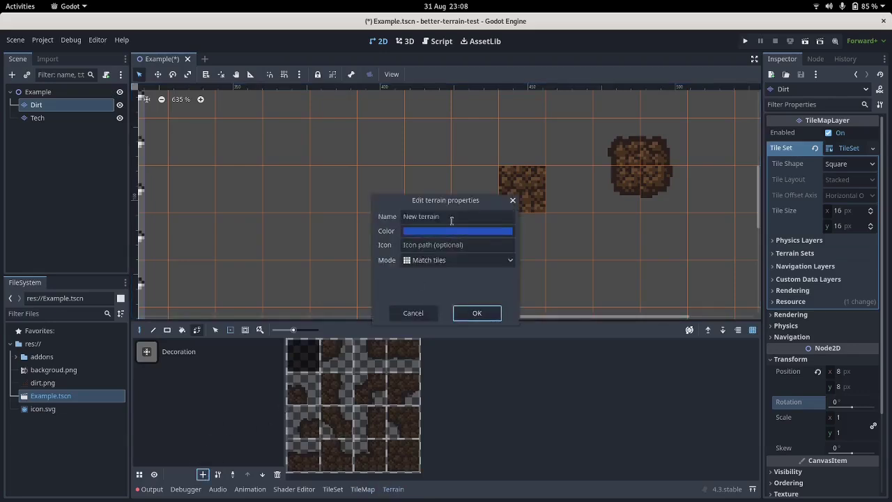
type("Dirt")
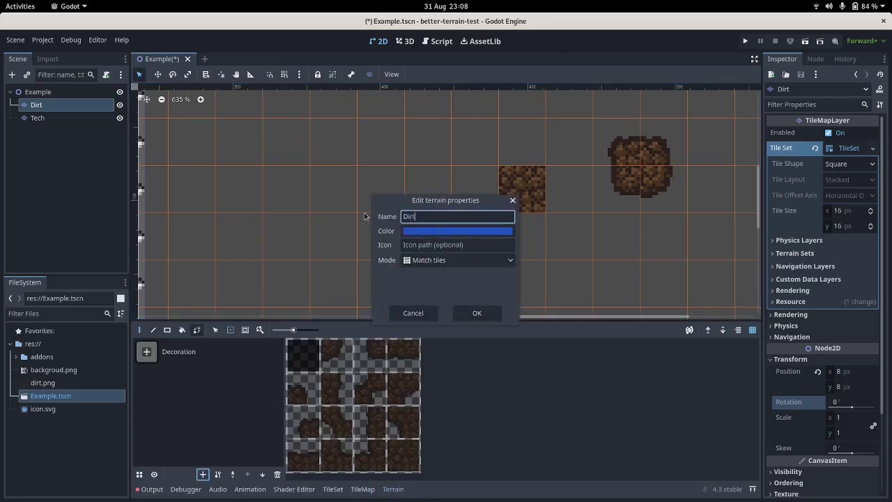
left_click(422, 231)
left_click(518, 267)
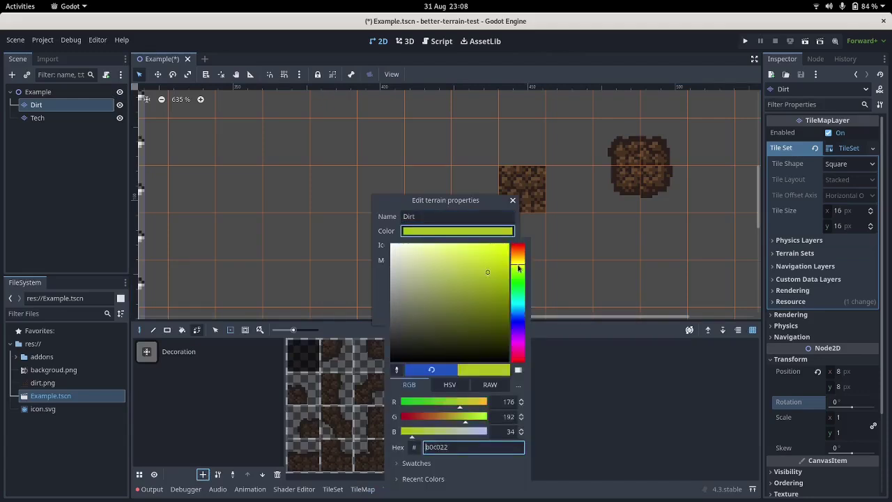
left_click(383, 230)
Set the Dirt terrain's mode to Match tiles and confirm it.
left_click(435, 262)
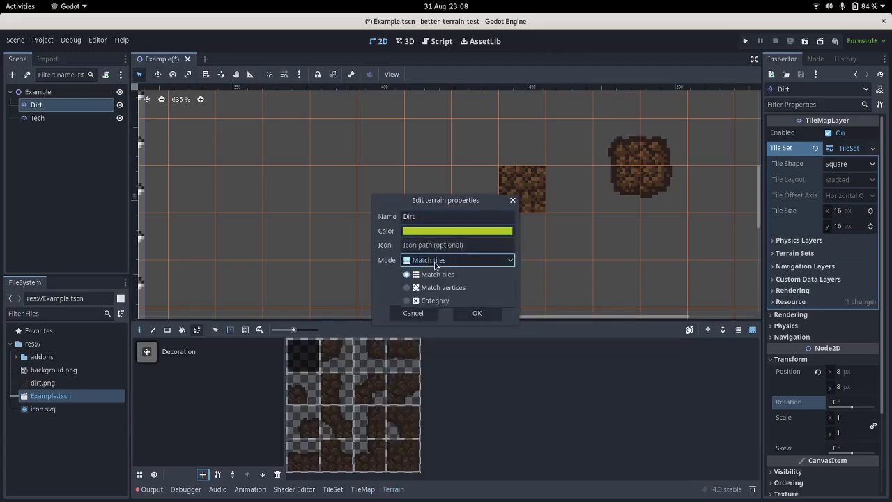
left_click(436, 275)
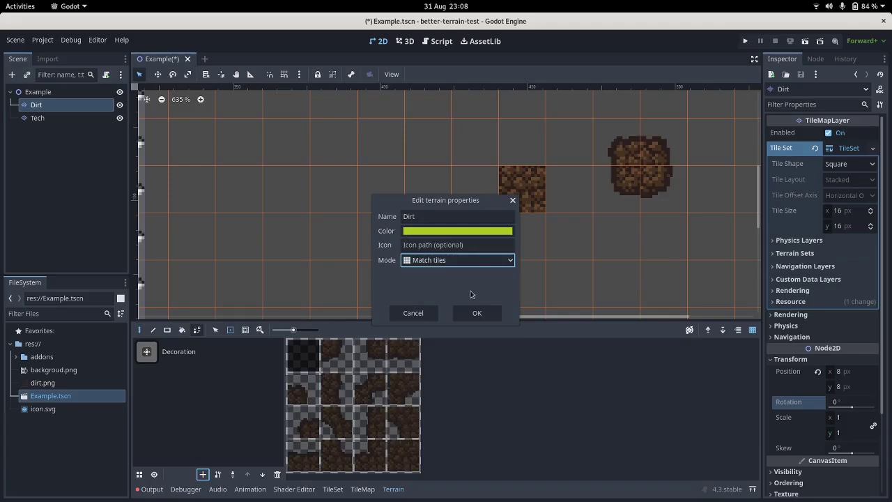
left_click(476, 313)
left_click(192, 360)
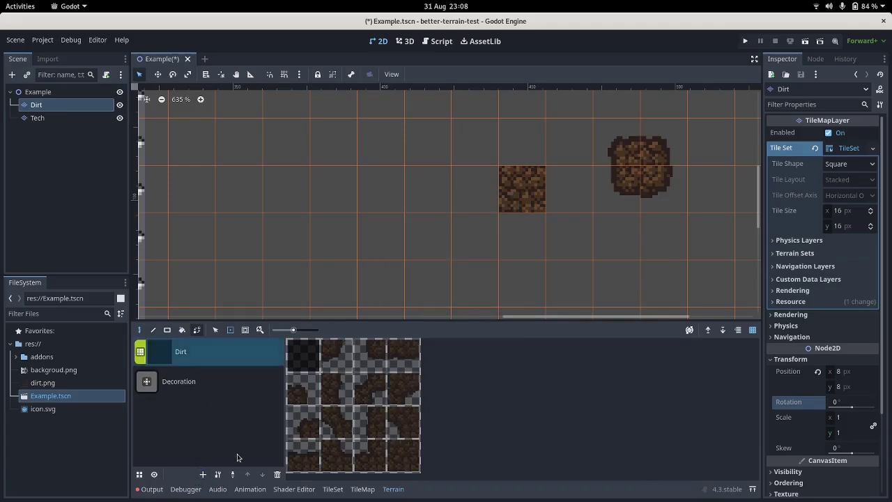
left_click(235, 474)
Use a dirt atlas tile as the Dirt icon, tag the second top-row tile, and paint two cells.
left_click(402, 459)
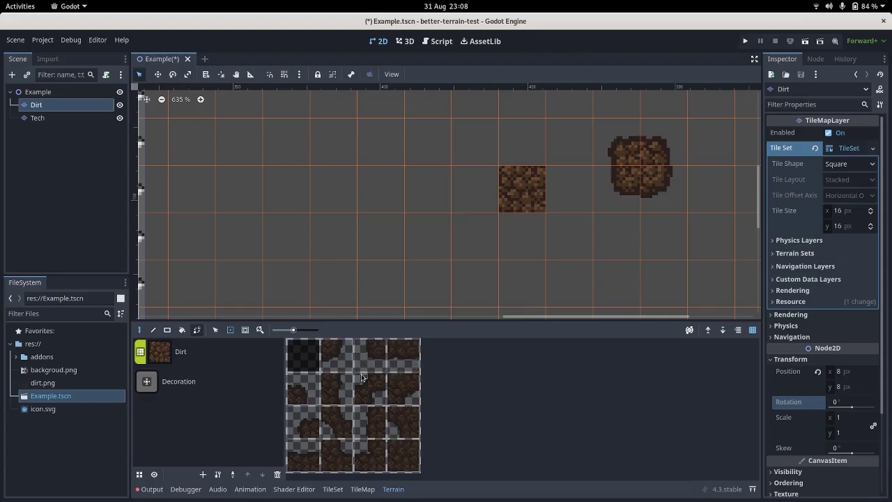
left_click(231, 330)
left_click(334, 354)
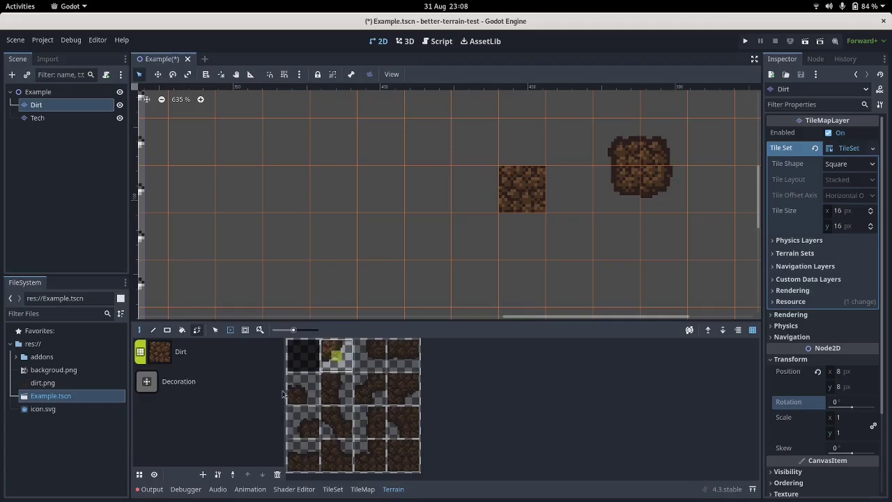
left_click(284, 237)
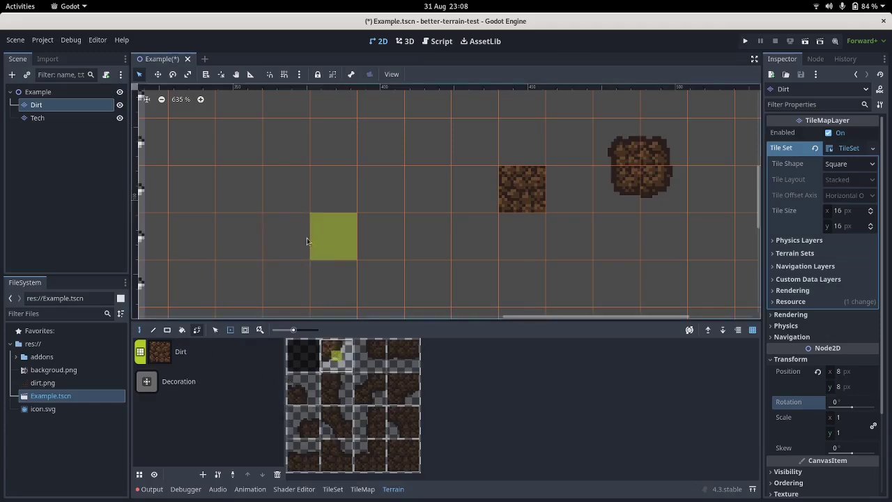
left_click(386, 237)
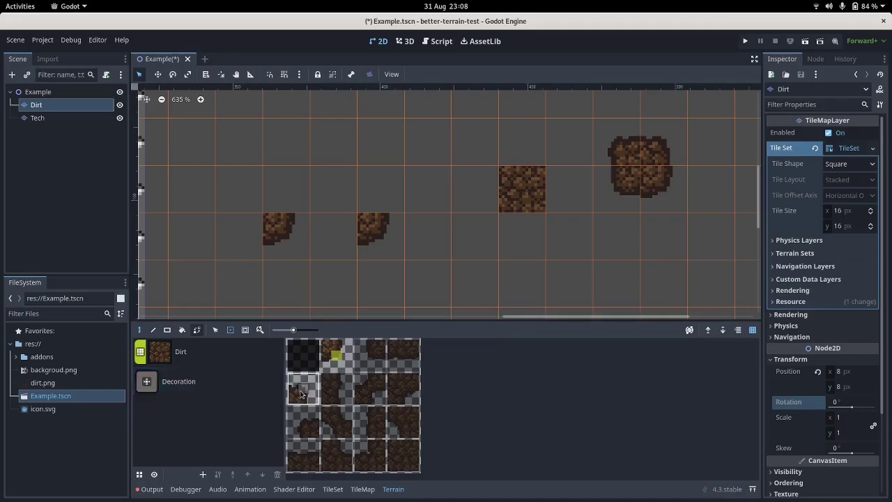
Tag the third top-row atlas tile as Dirt and paint two more dirt cells.
left_click(369, 356)
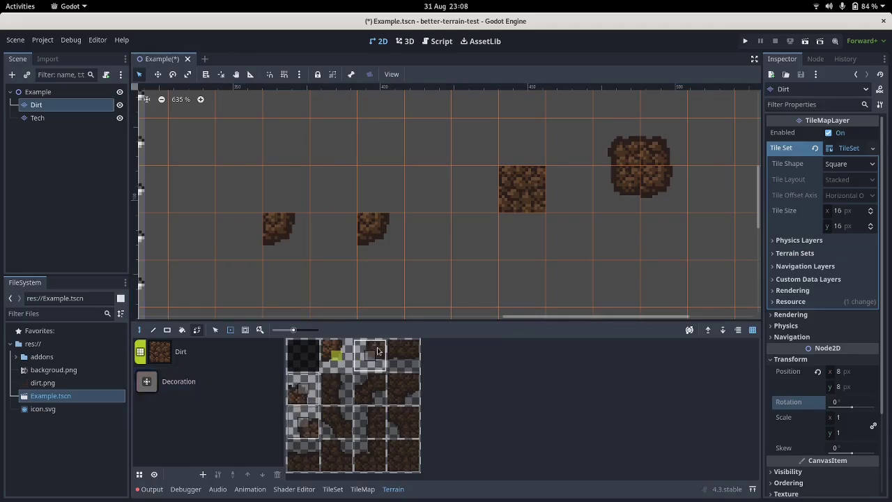
left_click(196, 355)
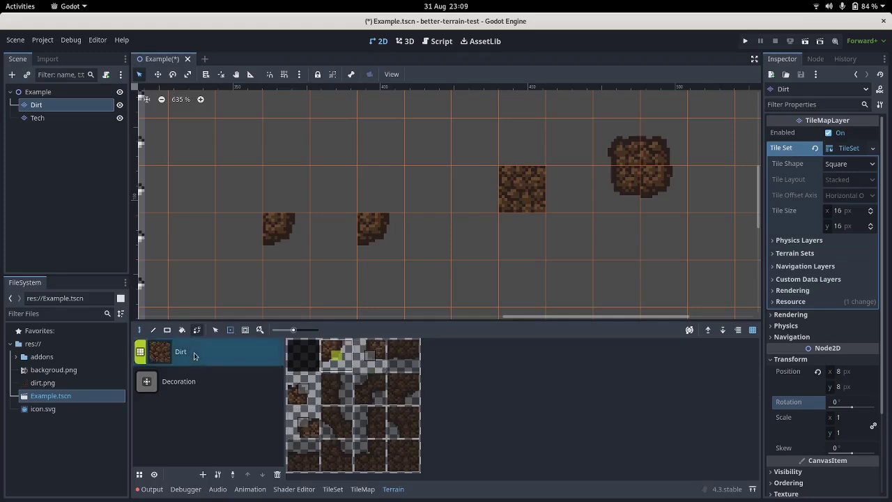
left_click(246, 336)
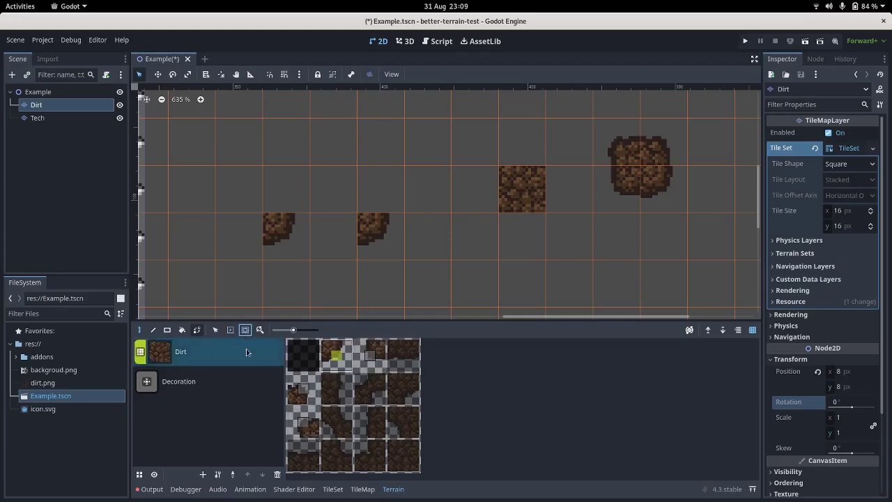
left_click(378, 357)
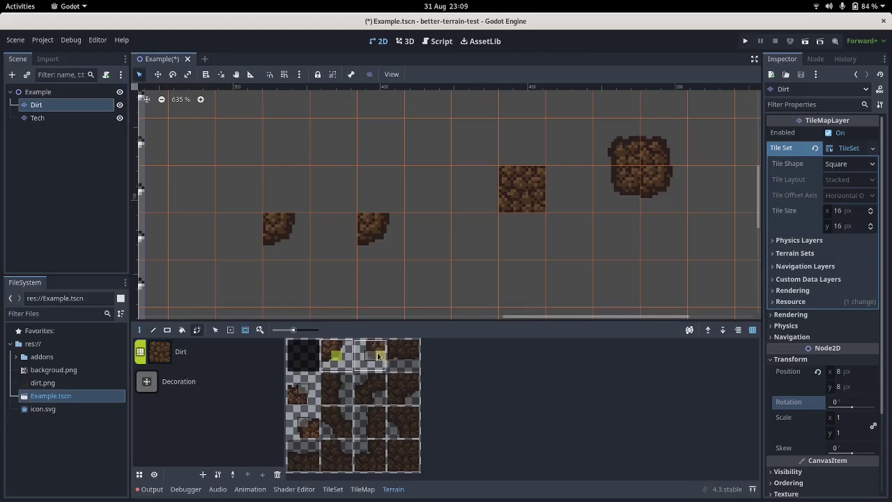
left_click(202, 352)
left_click(333, 237)
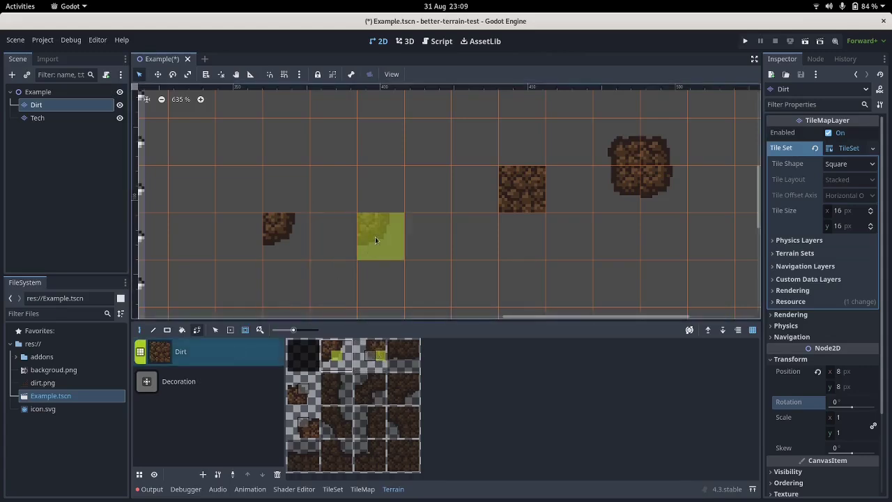
left_click(295, 242)
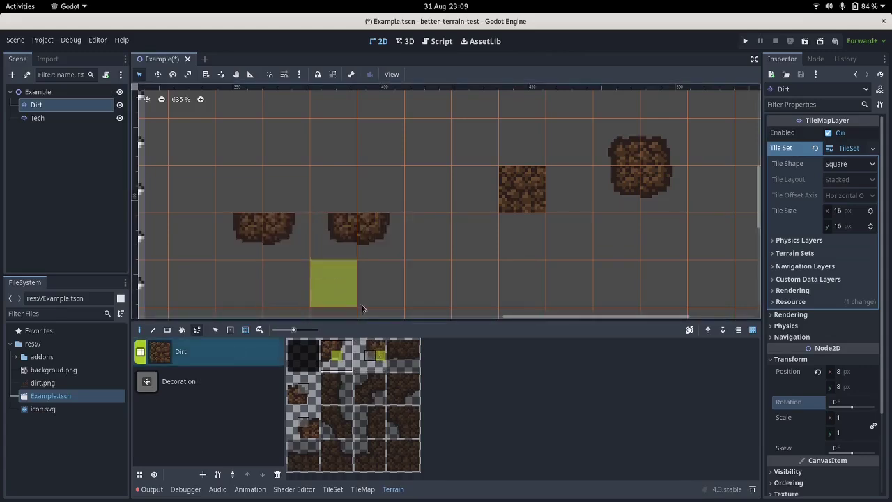
Tag second- and third-row atlas tiles as Dirt and grow the painted patches.
left_click(302, 399)
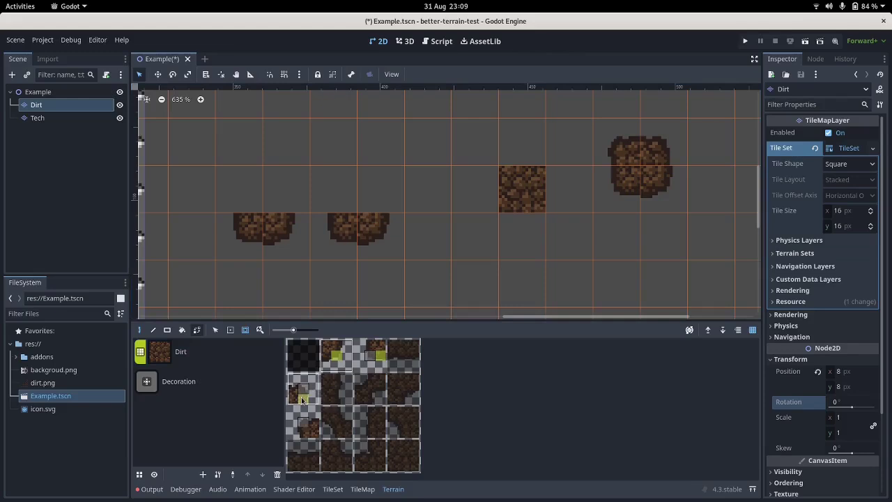
left_click(378, 230)
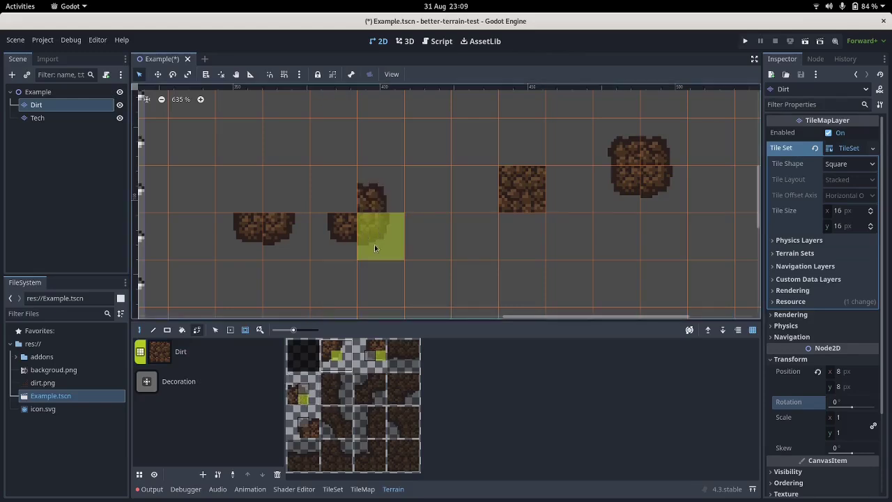
left_click(310, 431)
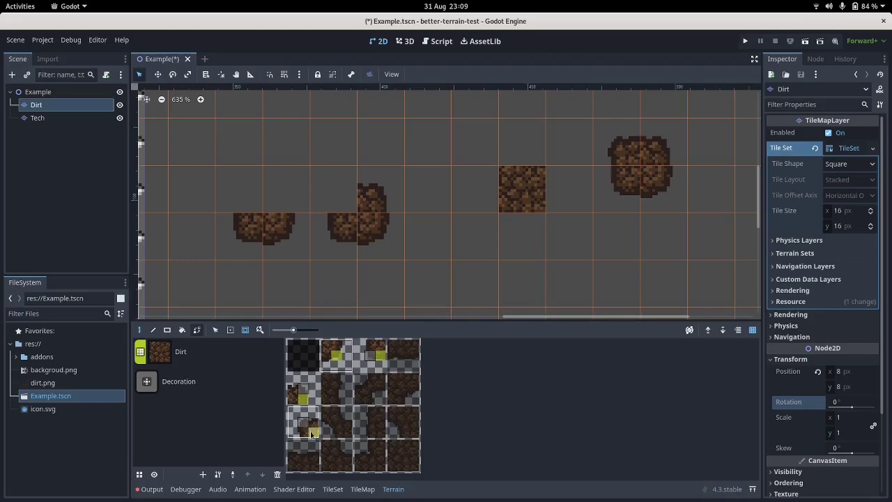
left_click(382, 230)
left_click(275, 241)
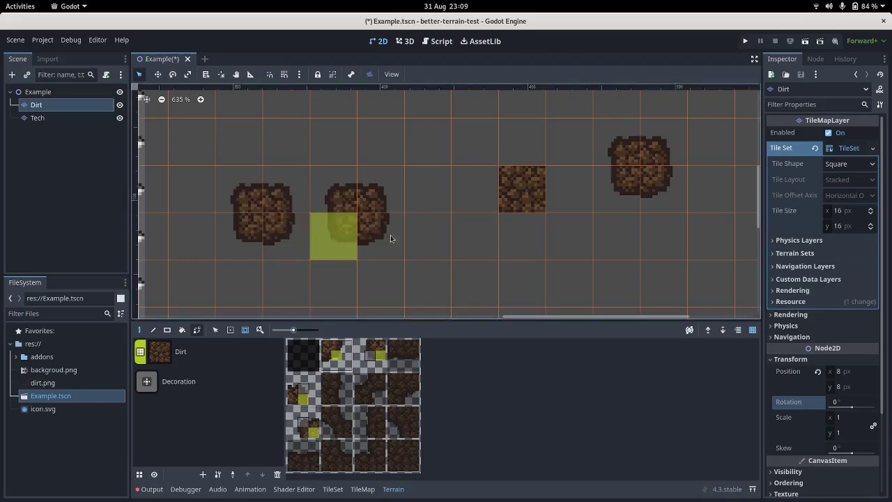
left_click(526, 199)
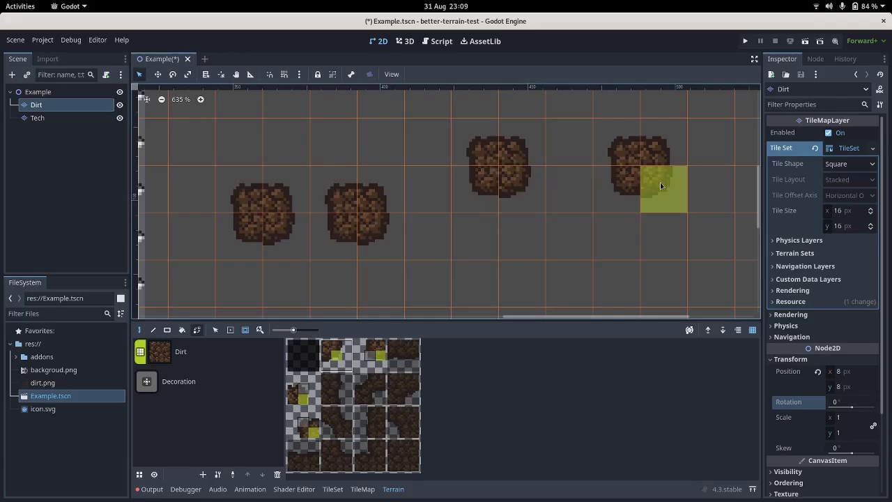
Paint a wide spread of Dirt terrain on the right and enlarge the terrain tile panel.
left_click(570, 279)
scroll(596, 218, "down", 2)
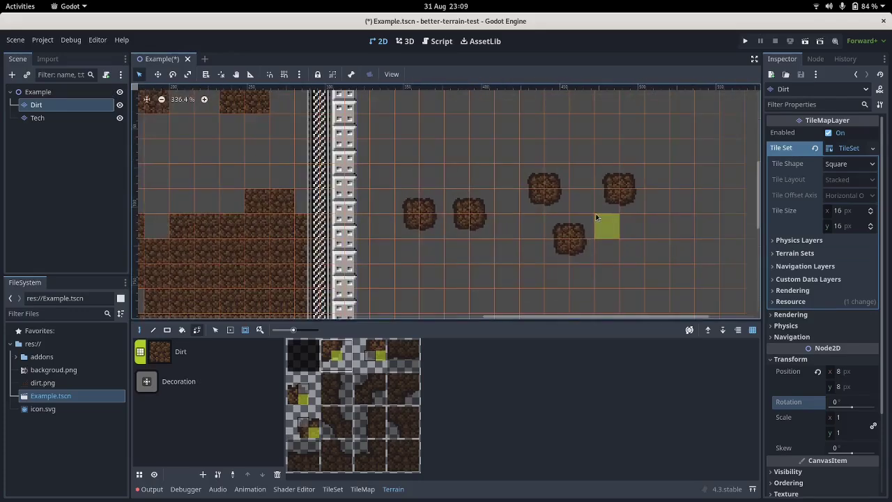
left_click(647, 243)
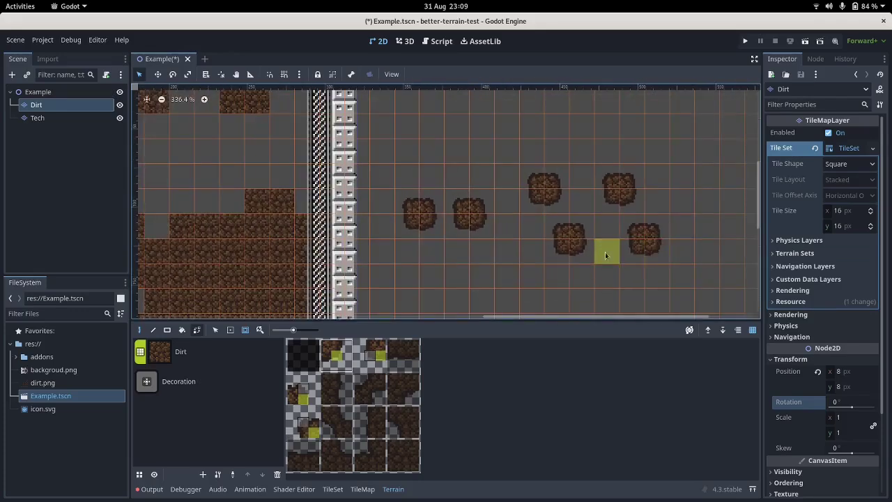
mouse_move(605, 251)
left_mouse_down()
mouse_move(685, 256)
mouse_move(677, 230)
mouse_move(600, 248)
mouse_move(570, 221)
mouse_move(589, 246)
mouse_move(574, 214)
mouse_move(634, 285)
mouse_move(680, 192)
left_mouse_up()
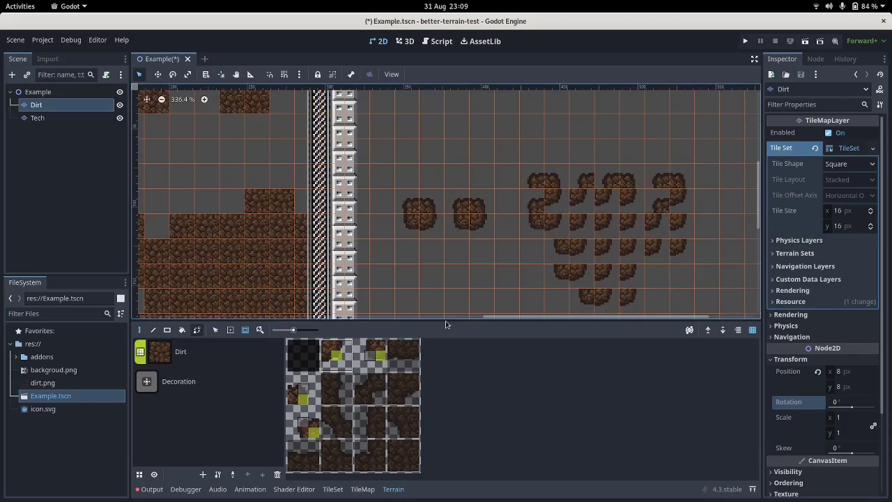
left_click_drag(445, 320, 304, 245)
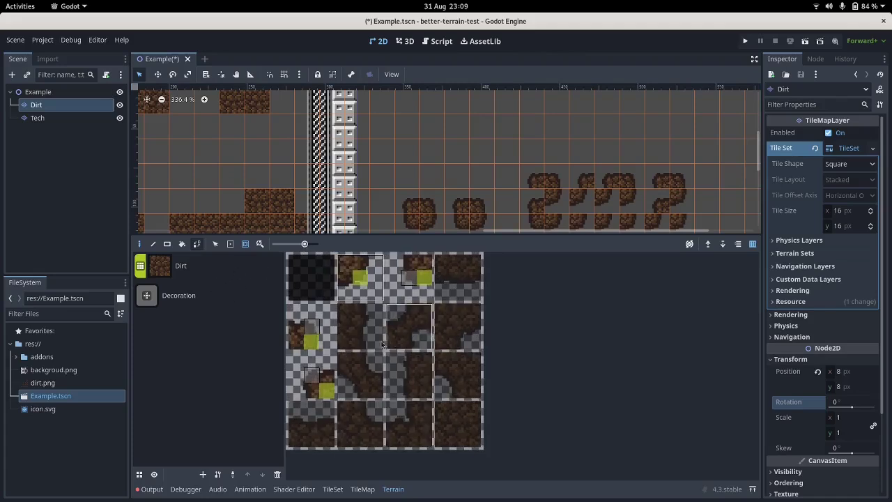
Mark the right-column and lower second-column atlas tiles with the Dirt terrain.
left_click(181, 267)
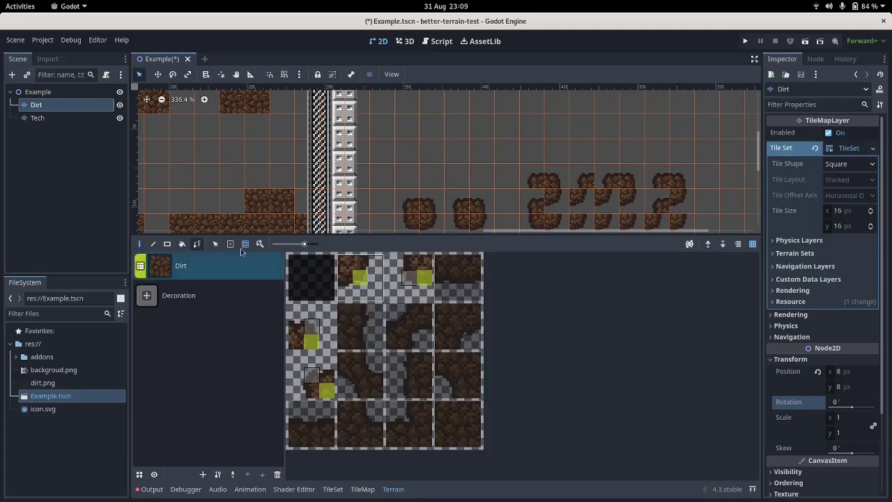
left_click(230, 245)
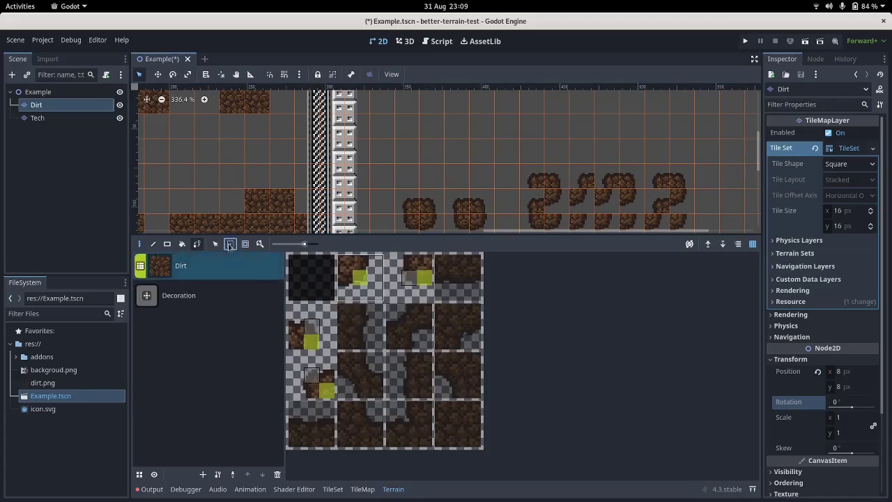
left_click(352, 322)
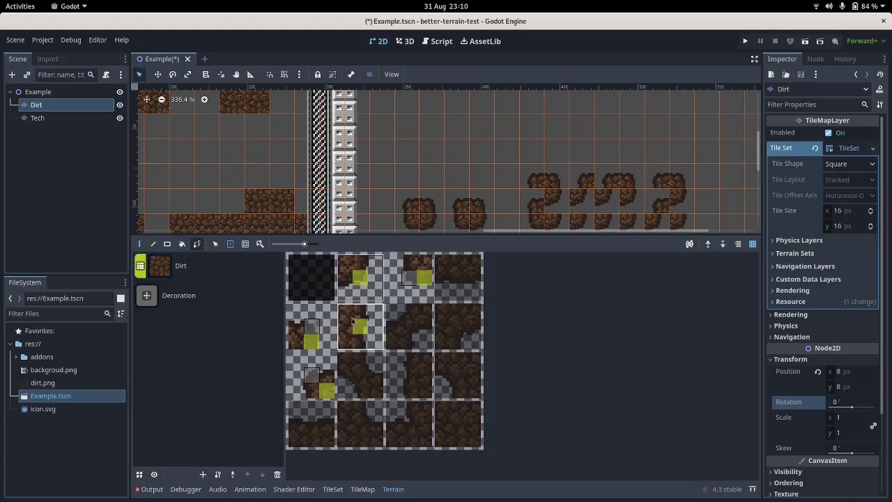
left_click(458, 279)
left_click(457, 325)
left_click(457, 375)
left_click(453, 423)
left_click(360, 423)
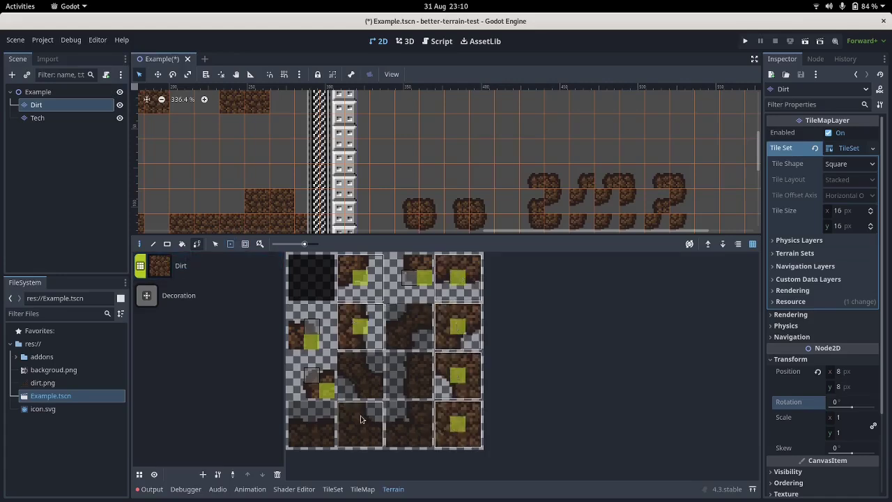
left_click(361, 376)
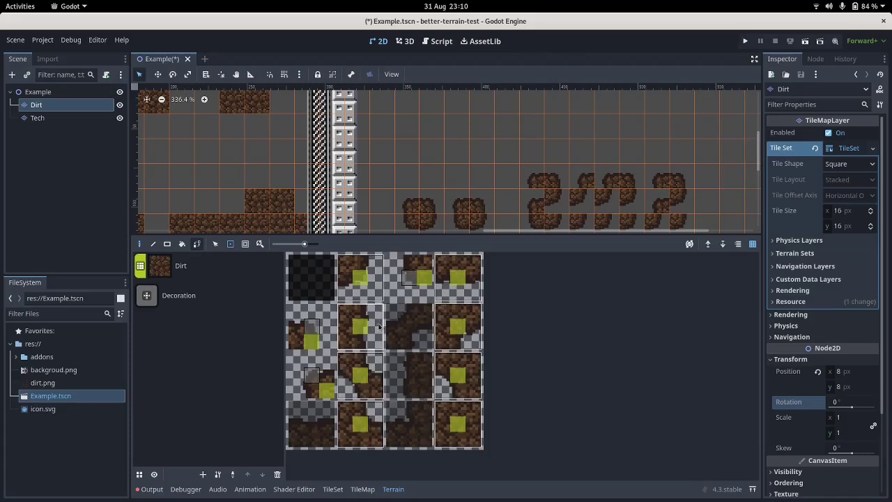
Assign the Decoration terrain to four atlas tiles, then reselect Dirt.
left_click(214, 299)
left_click(315, 435)
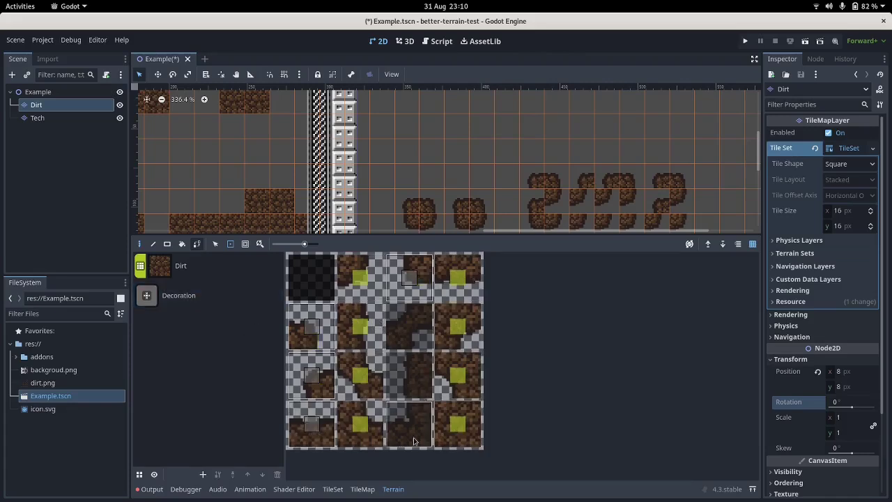
left_click(410, 426)
left_click(410, 376)
left_click(409, 324)
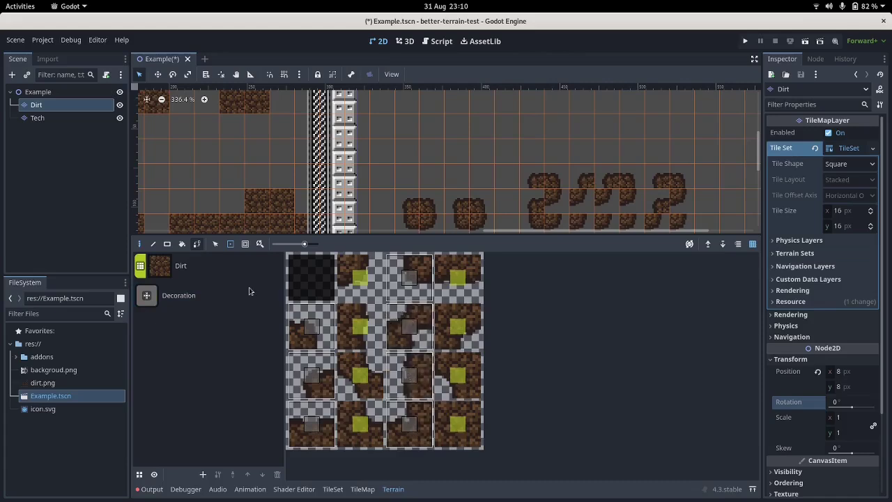
left_click(223, 277)
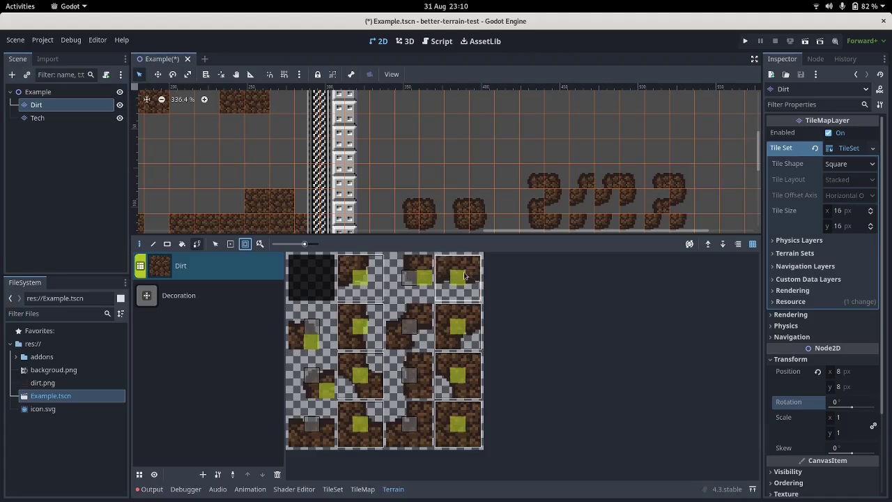
Hand-place the top-left dirt.png tile at cell (28,14) in the level.
left_click(363, 489)
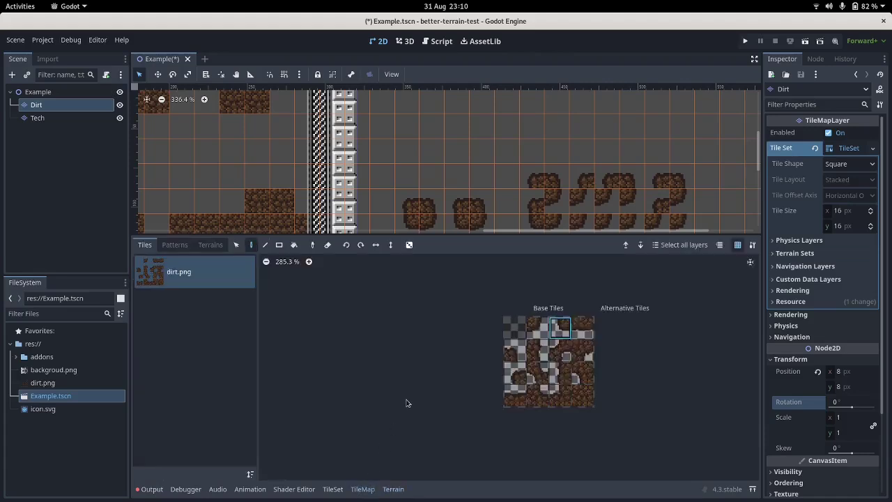
left_click(589, 327)
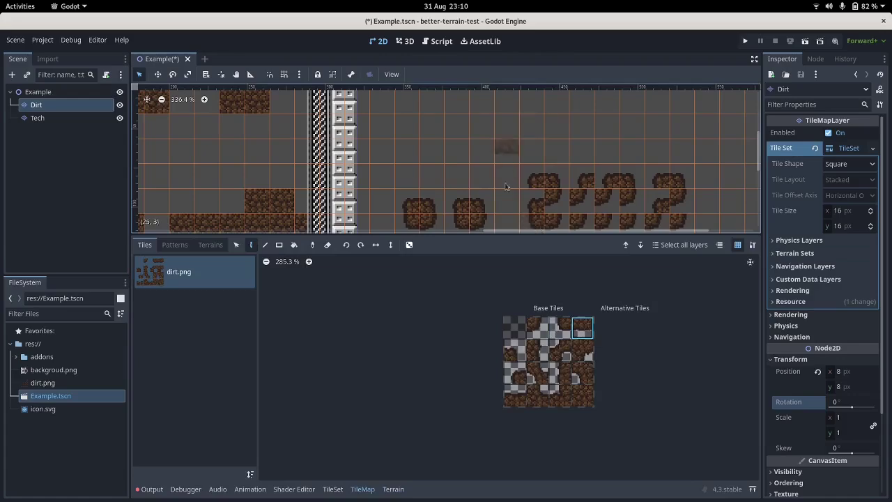
scroll(524, 153, "down", 5)
scroll(524, 153, "down", 3)
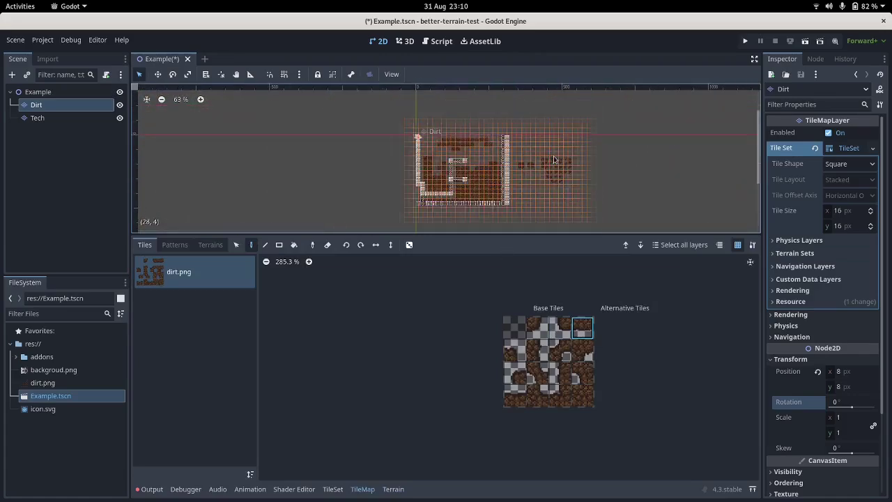
scroll(556, 212, "up", 8)
scroll(555, 213, "up", 1)
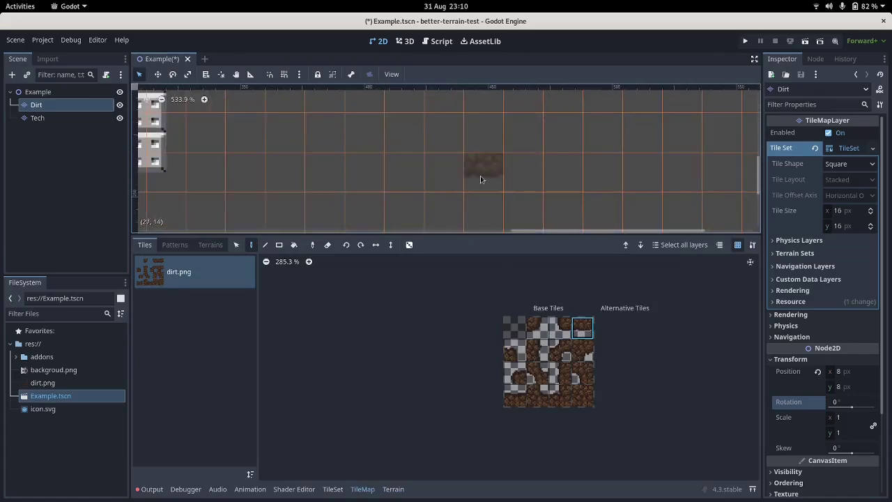
left_click(544, 328)
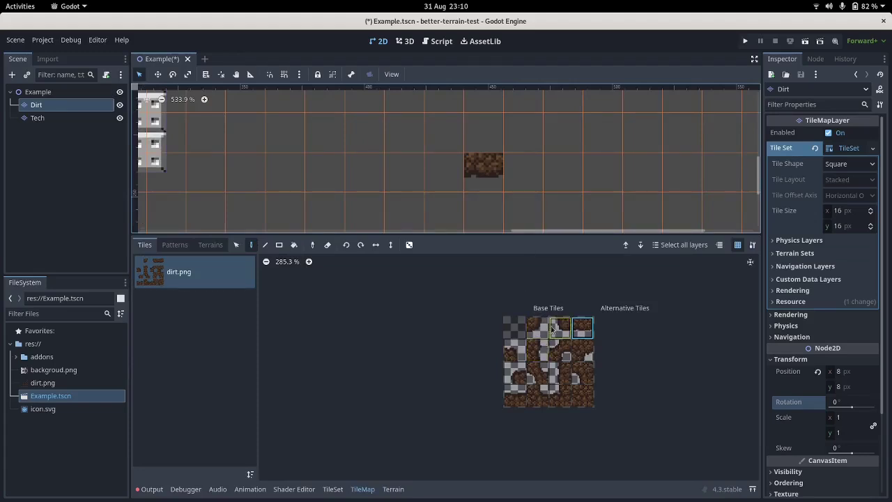
left_click(523, 170)
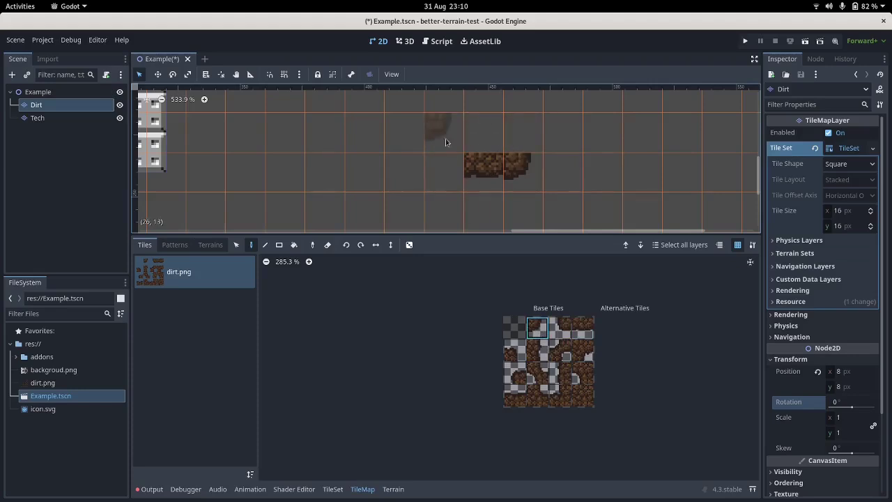
Add right and bottom Dirt bits to the top-right and second-row atlas tiles.
left_click(394, 489)
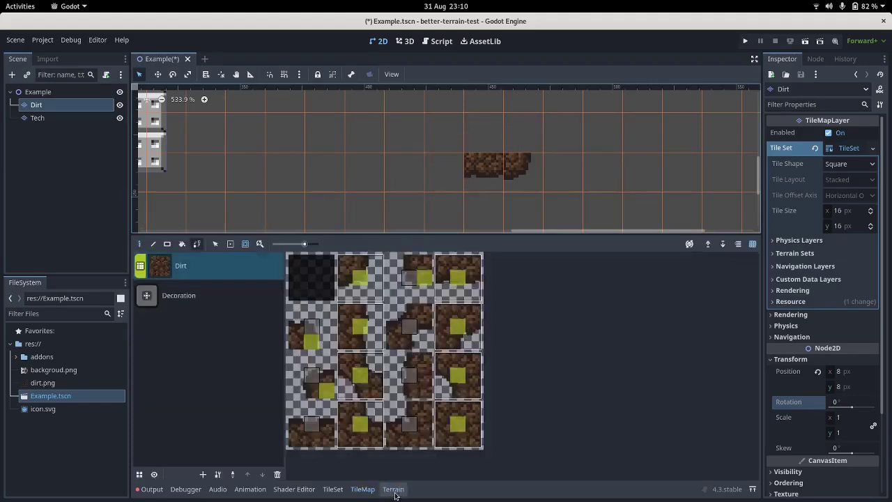
left_click(474, 278)
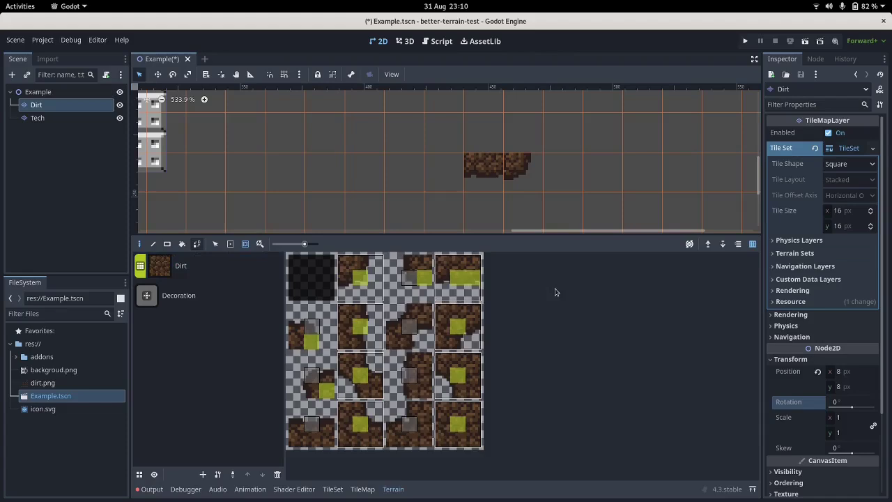
left_click(359, 342)
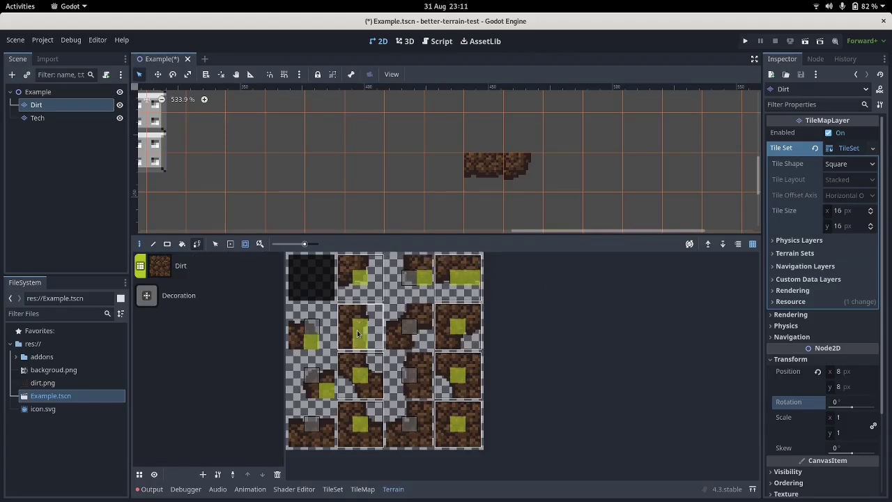
left_click(425, 326)
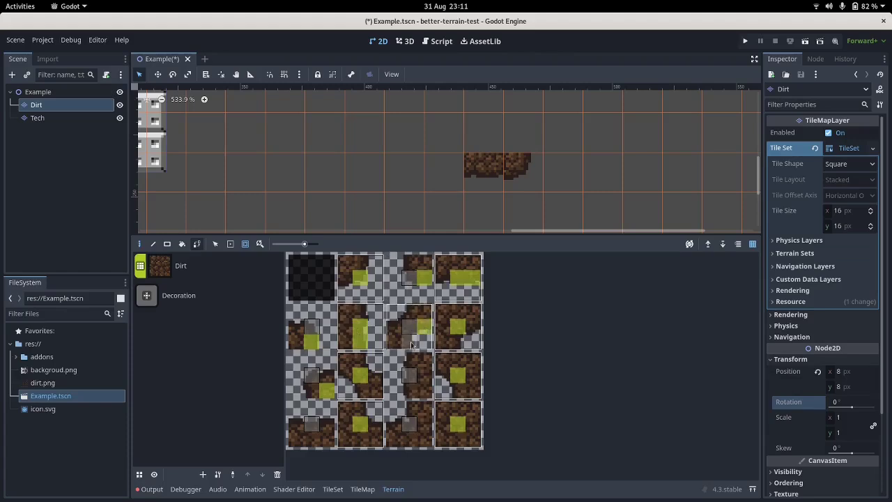
left_click(410, 342)
left_click(475, 326)
left_click(457, 342)
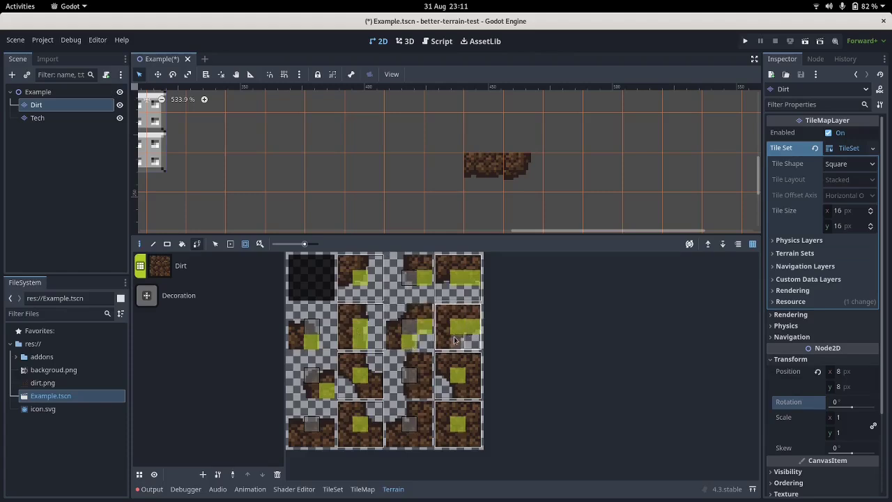
Set right and bottom Dirt peering bits on the third-row atlas tiles.
left_click(371, 389)
left_click(425, 375)
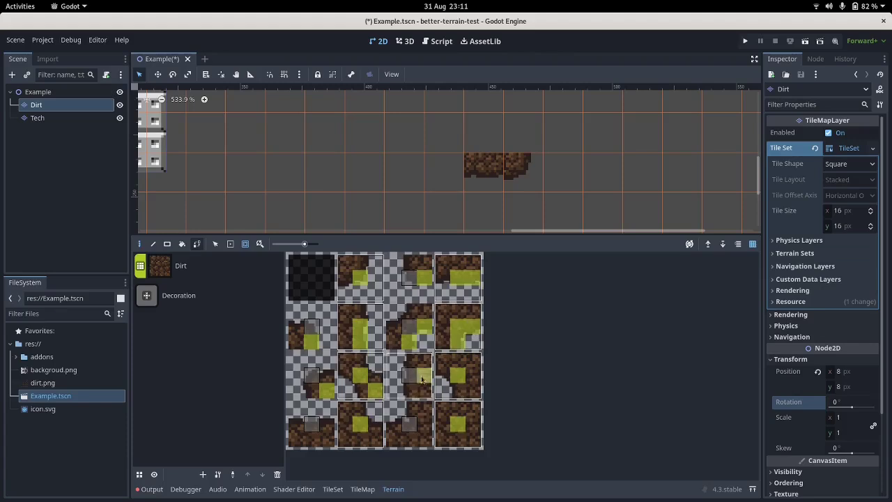
left_click(424, 391)
left_click(471, 380)
left_click(474, 390)
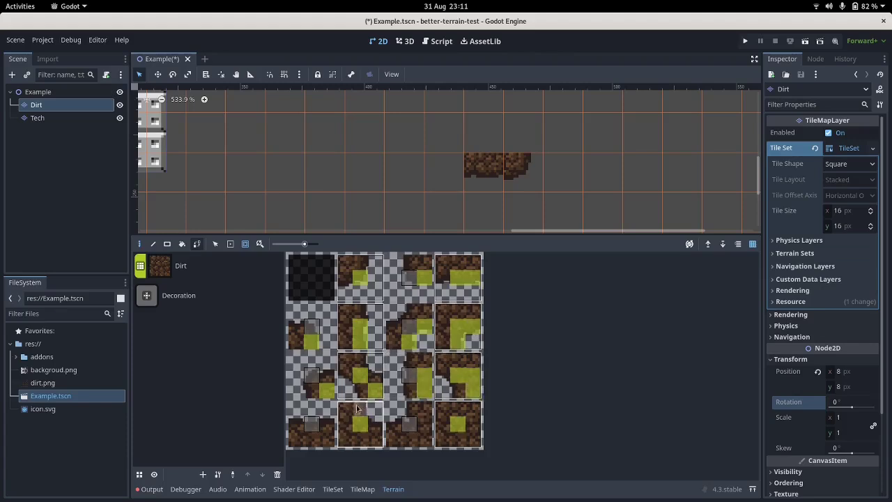
Add bottom and right Dirt bits to each bottom-row atlas tile.
left_click(315, 439)
left_click(329, 439)
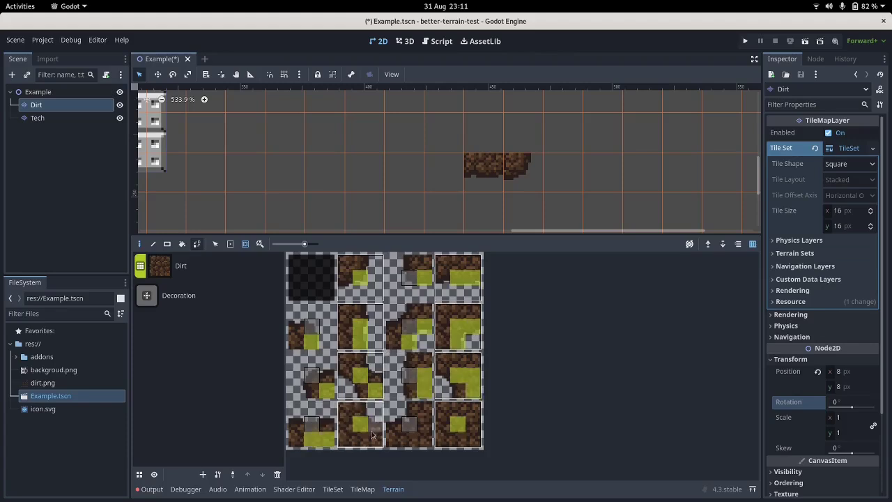
left_click(361, 439)
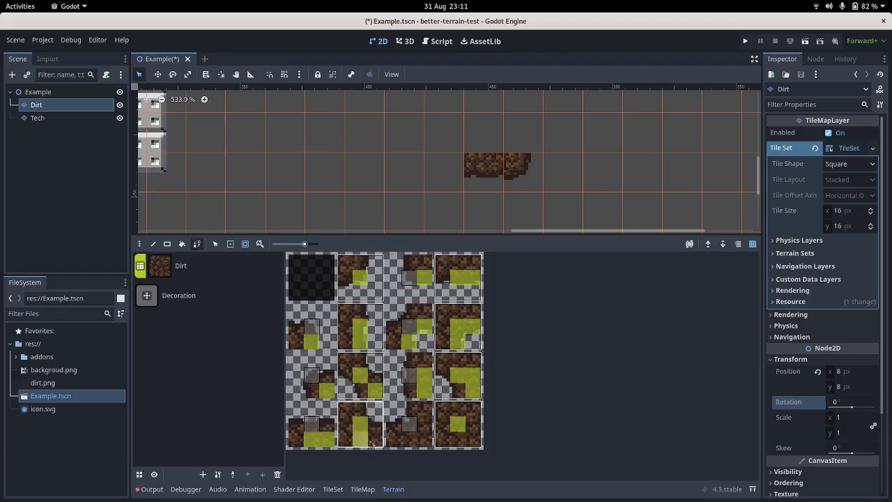
left_click(376, 439)
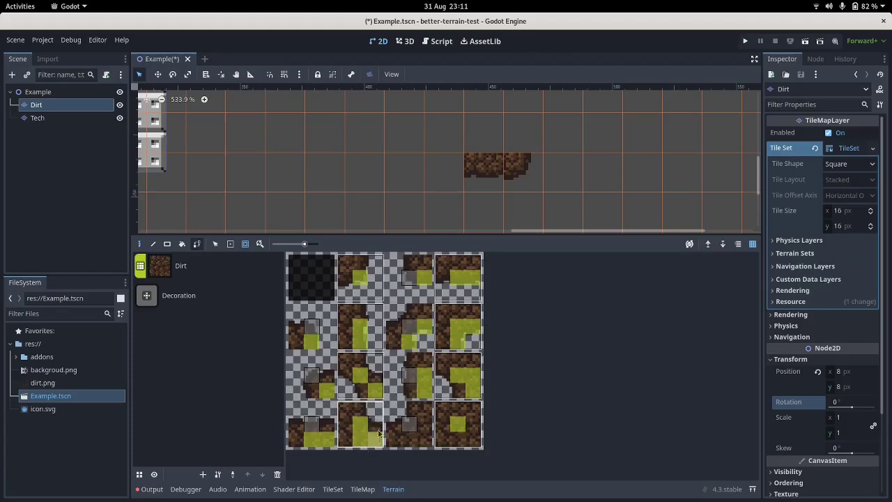
left_click(409, 439)
left_click(426, 439)
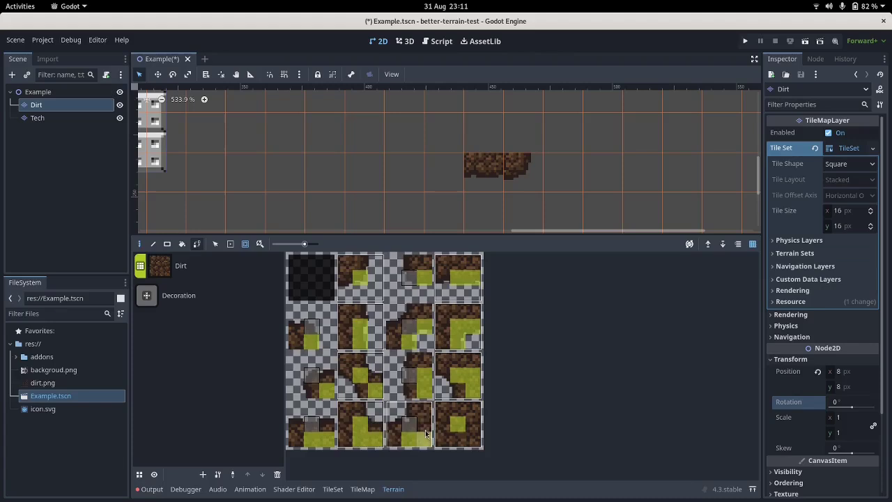
left_click(425, 424)
left_click(469, 427)
left_click(473, 439)
left_click(460, 439)
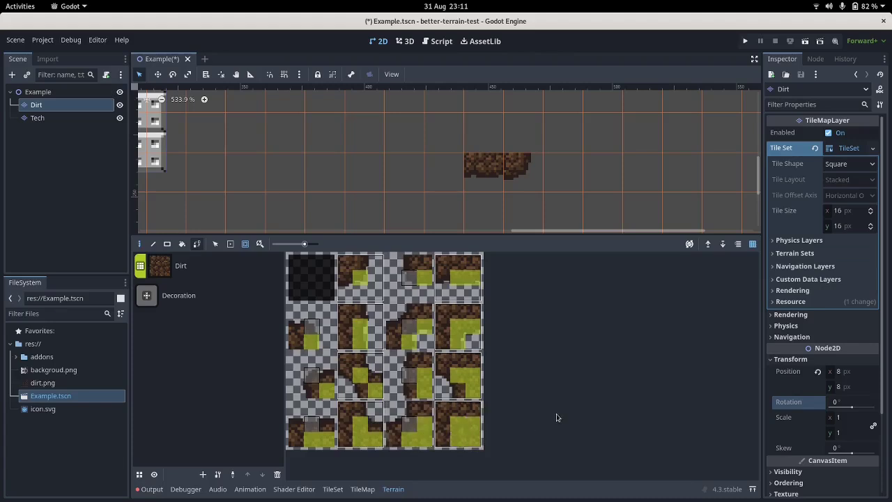
Paint a U-shaped Dirt terrain patch in the level and hide the canvas grid.
left_click(182, 268)
left_click(493, 181)
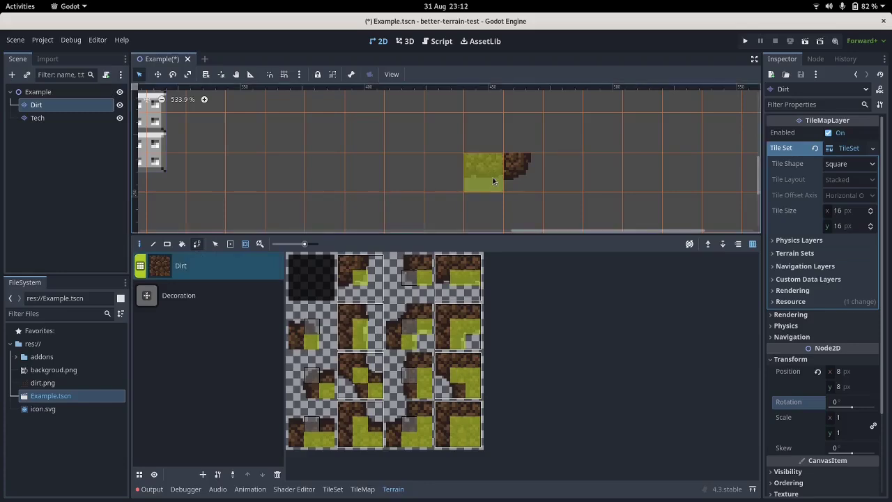
mouse_move(492, 181)
left_mouse_down()
mouse_move(580, 176)
mouse_move(573, 211)
mouse_move(492, 215)
left_mouse_up()
scroll(557, 134, "down", 4)
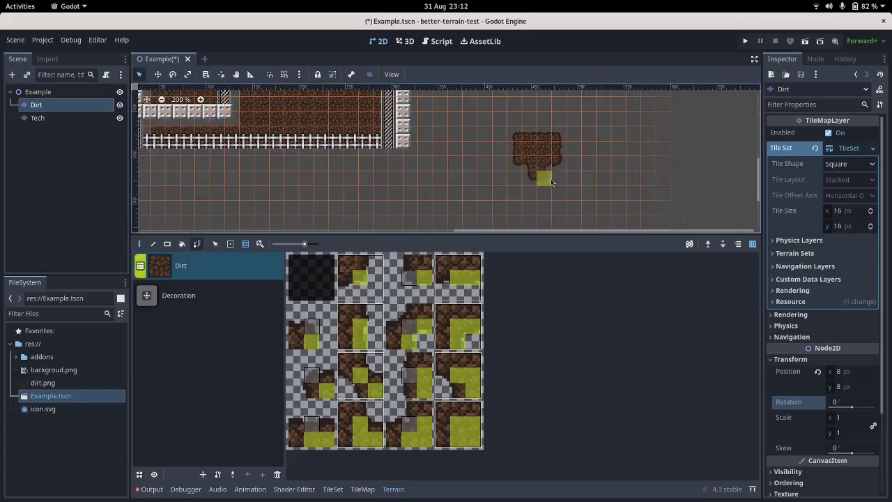
mouse_move(550, 181)
left_mouse_down()
mouse_move(588, 173)
mouse_move(585, 159)
mouse_move(597, 171)
mouse_move(655, 165)
mouse_move(663, 205)
mouse_move(621, 212)
mouse_move(614, 226)
mouse_move(602, 205)
mouse_move(647, 183)
mouse_move(618, 145)
mouse_move(619, 104)
mouse_move(711, 148)
mouse_move(693, 223)
mouse_move(642, 214)
mouse_move(559, 162)
mouse_move(546, 128)
mouse_move(507, 142)
mouse_move(495, 179)
mouse_move(470, 204)
left_mouse_up()
left_click(753, 244)
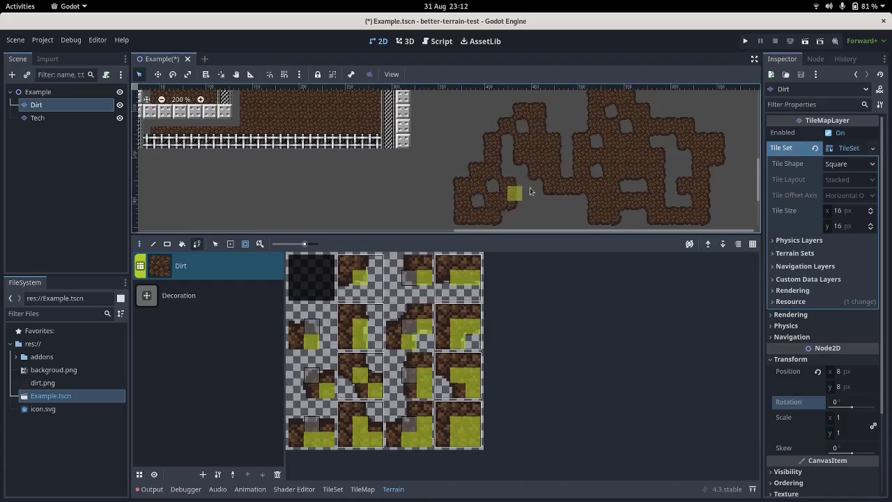
left_click_drag(530, 189, 560, 182)
Erase the painted dirt blob and bring the whole level into view.
left_click(183, 243)
right_click(534, 183)
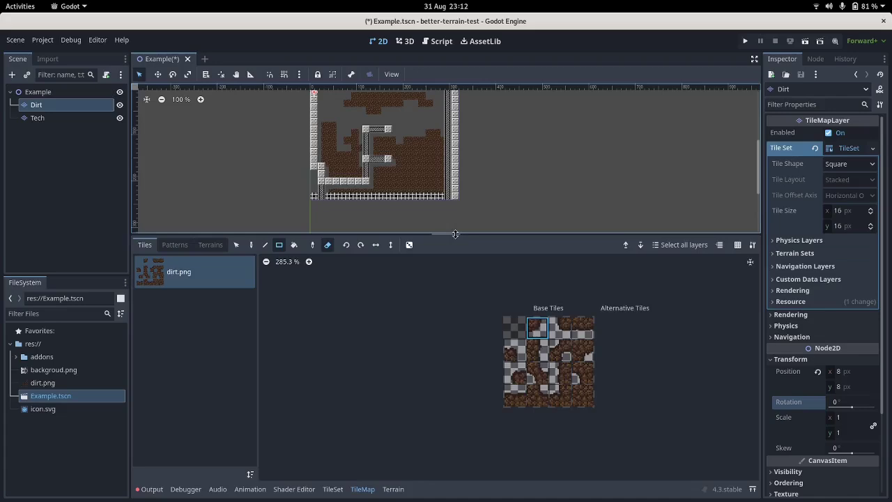
middle_click_drag(407, 187, 494, 240)
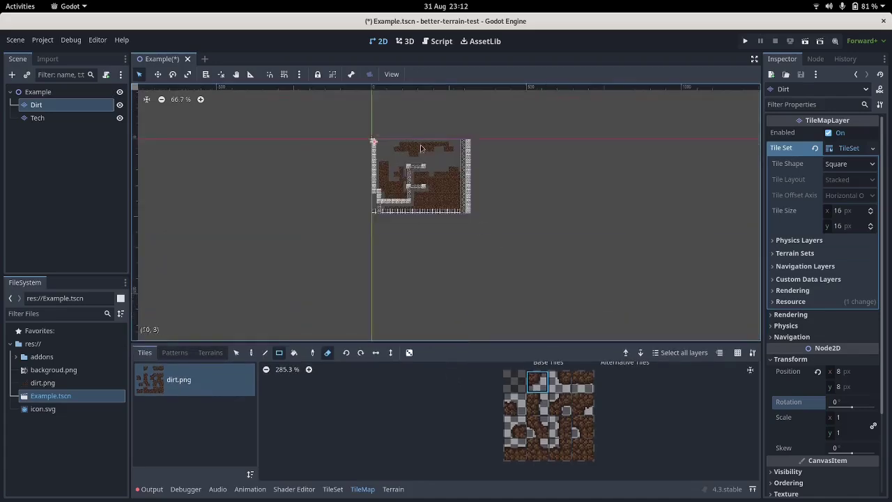
scroll(420, 133, "up", 2)
scroll(421, 193, "up", 2)
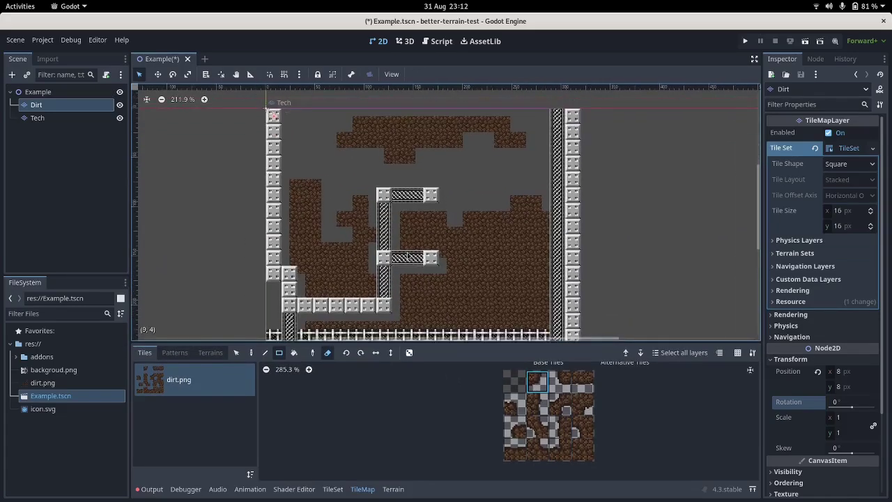
left_click(393, 489)
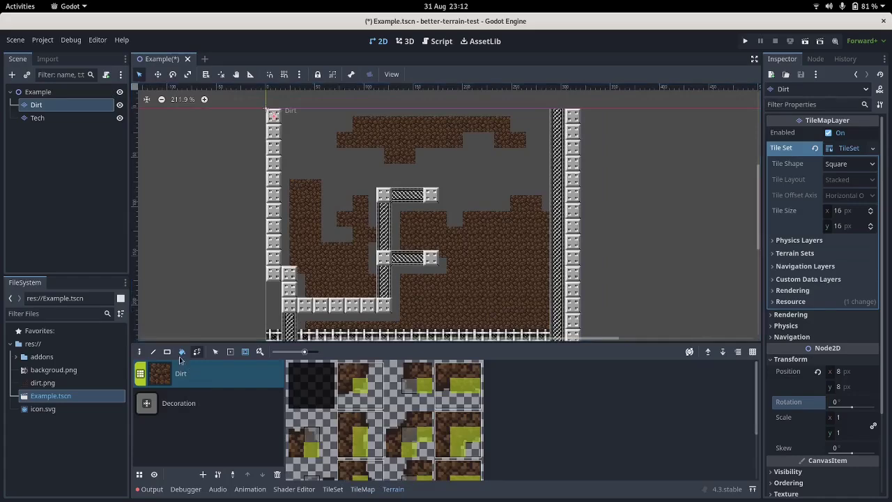
Bucket-fill the left, right and top dirt regions with Dirt terrain, briefly toggling the grid on and off.
left_click(314, 251)
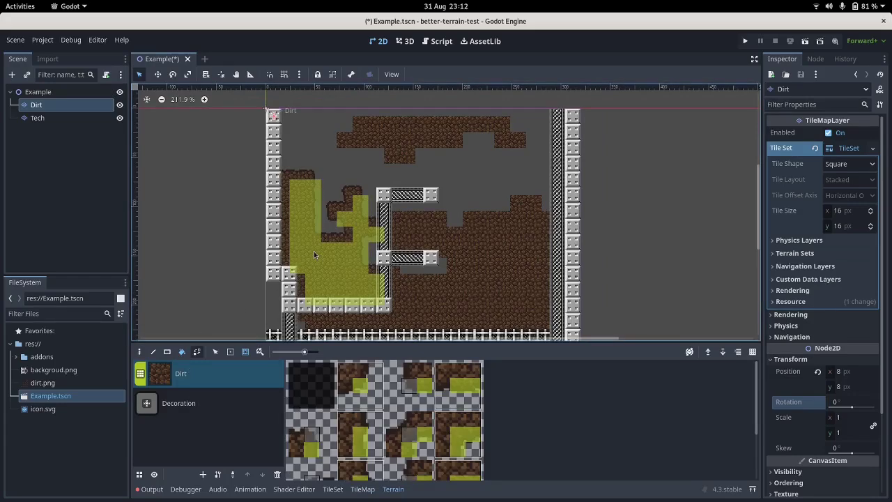
left_click(464, 273)
left_click(405, 137)
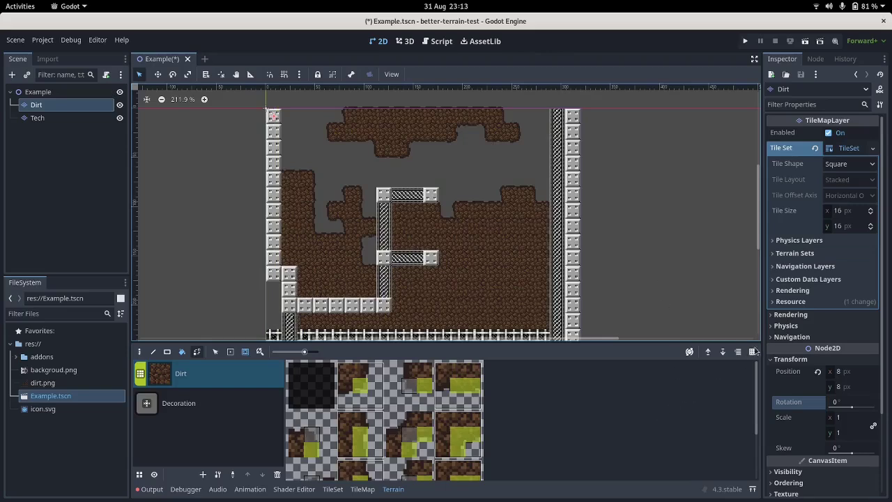
left_click(753, 352)
left_click(752, 352)
Select the Tech layer and show the tile grid over the level.
left_click(38, 119)
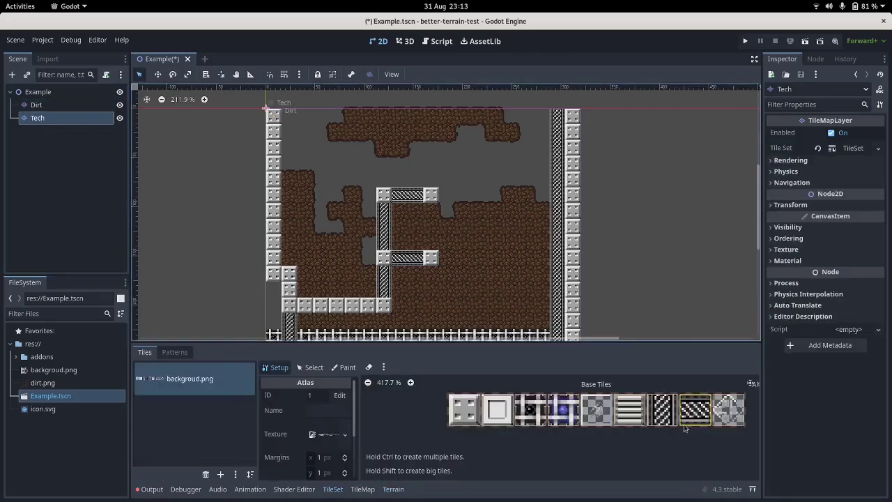
left_click(362, 488)
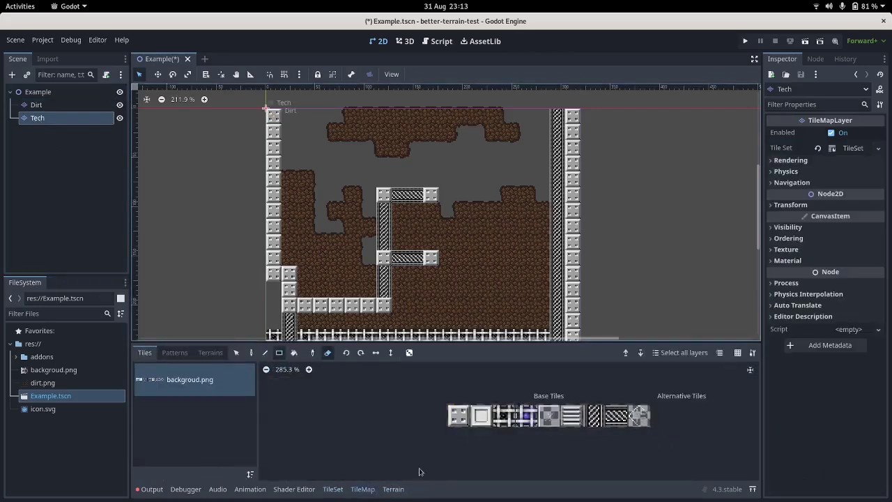
left_click(738, 352)
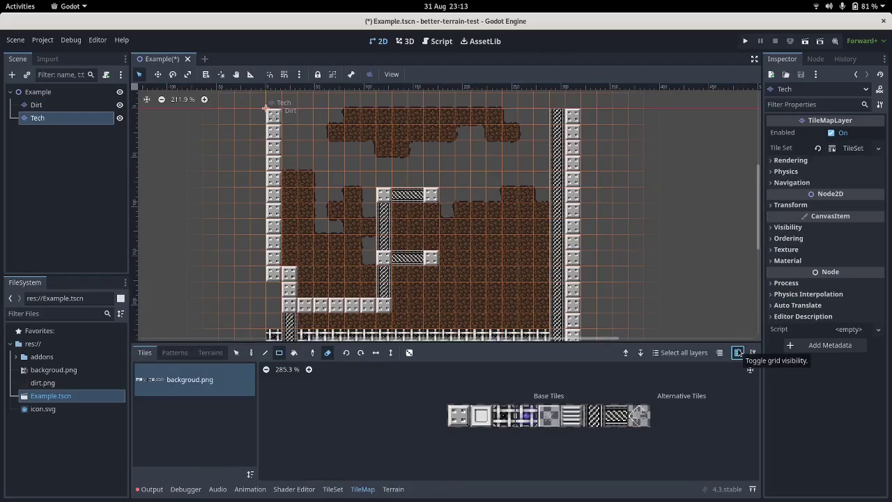
Zoom and pan to inspect how the dirt cells align with the Tech walls, then reselect the Dirt layer.
scroll(300, 197, "up", 10)
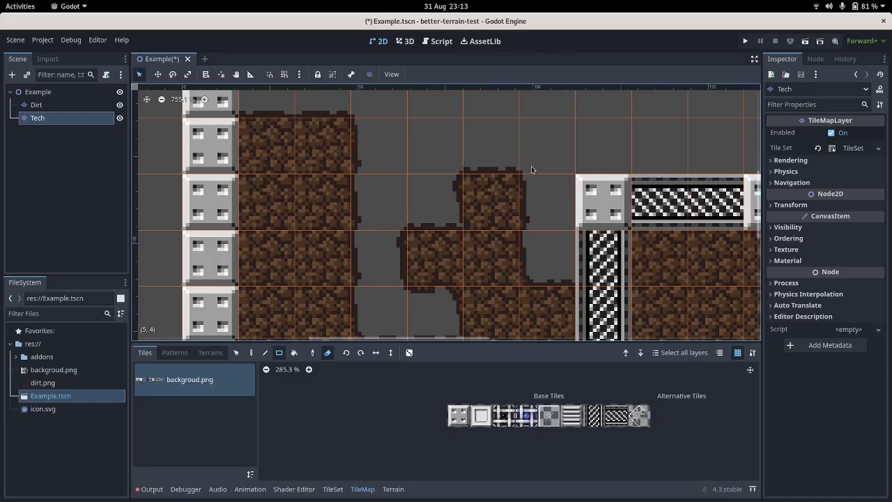
scroll(531, 170, "down", 4)
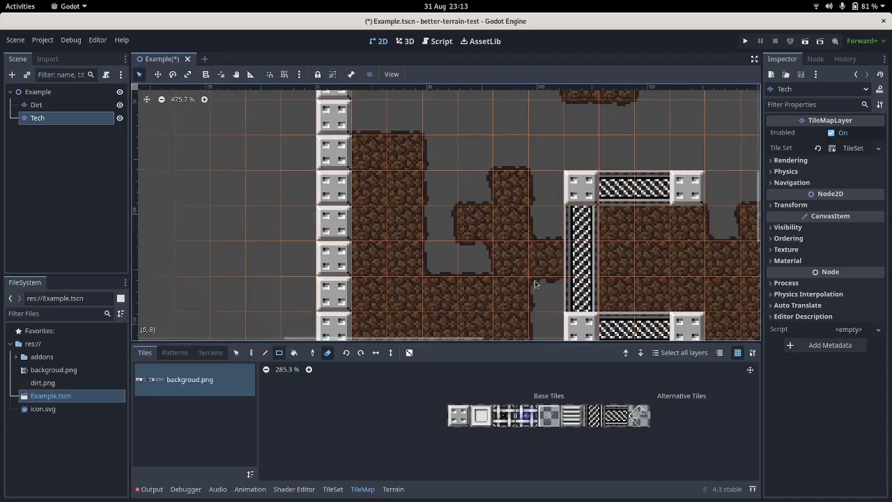
scroll(535, 279, "left", 2, "shift")
scroll(694, 239, "right", 4, "shift")
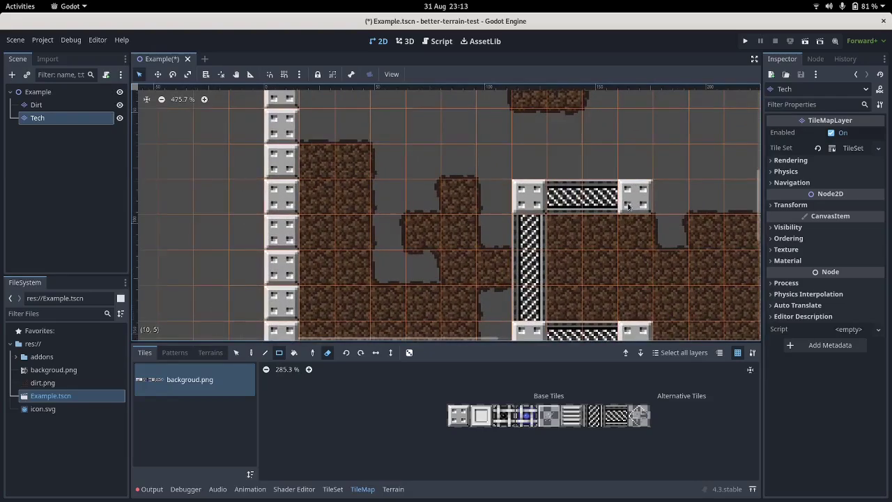
scroll(628, 206, "down", 4)
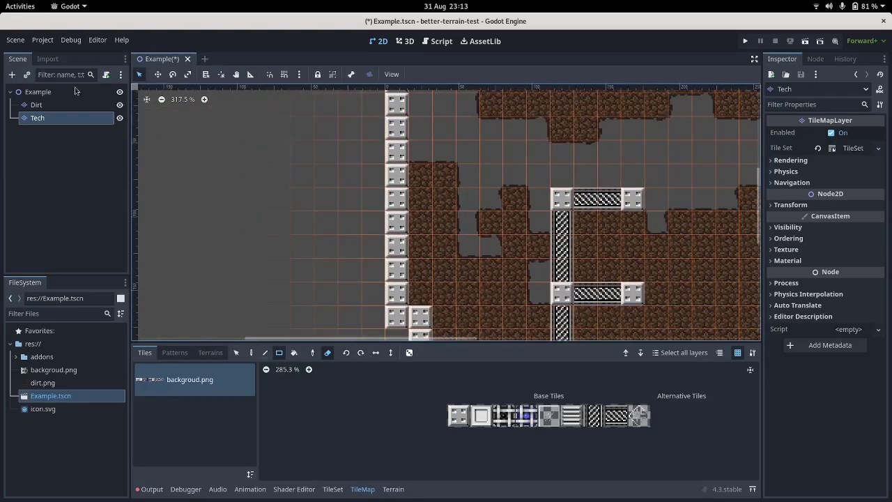
left_click(63, 106)
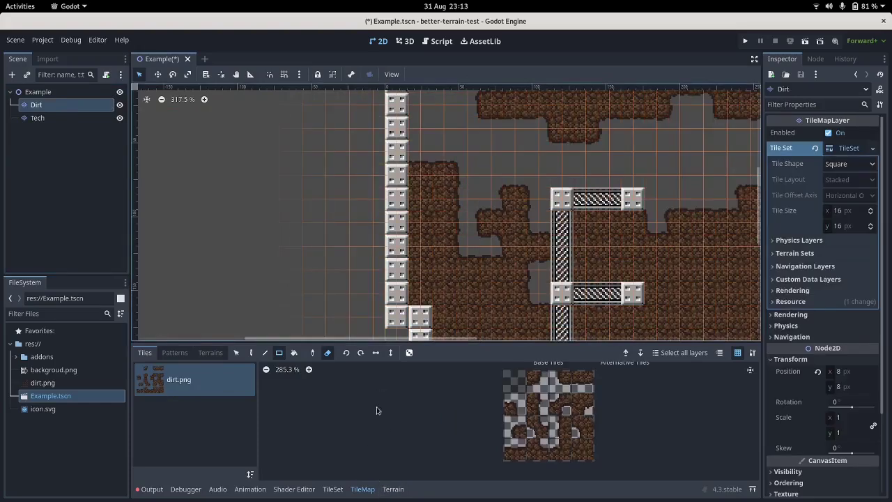
Paint Dirt terrain cells into the upper gap and the grey cells on the right.
left_click(394, 489)
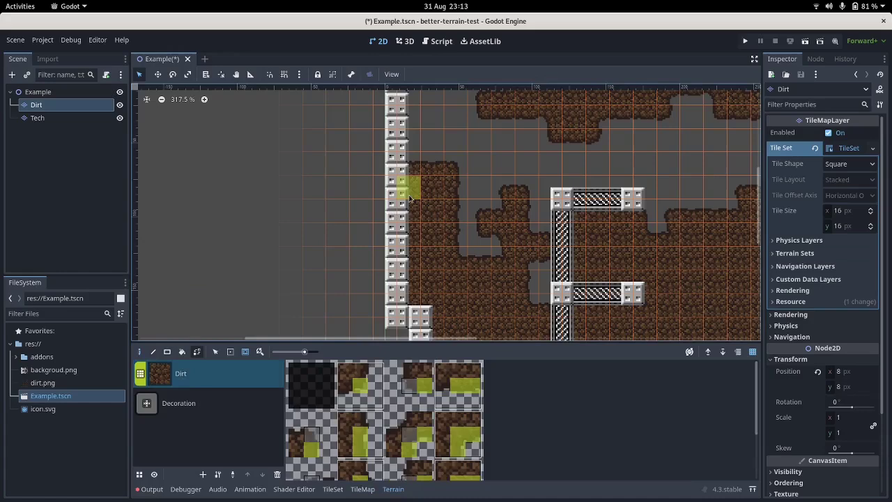
left_click(486, 142)
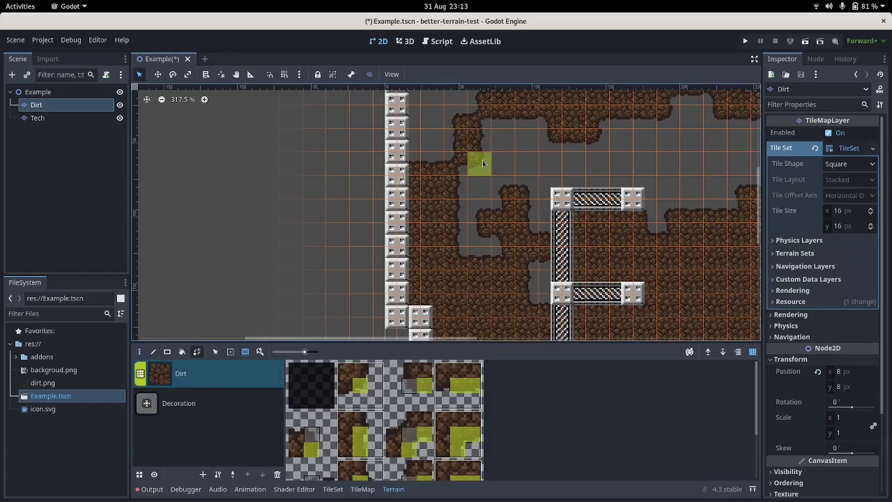
left_click(509, 146)
left_click(508, 166)
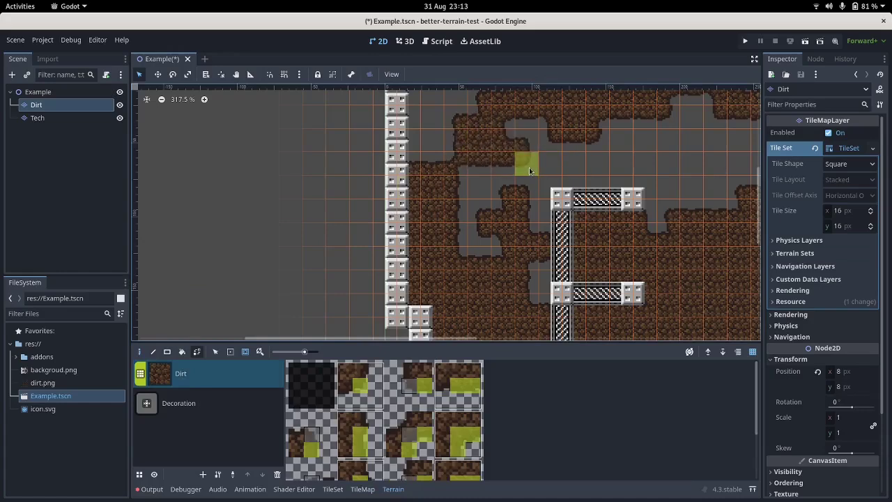
left_click(632, 155)
left_click(681, 160)
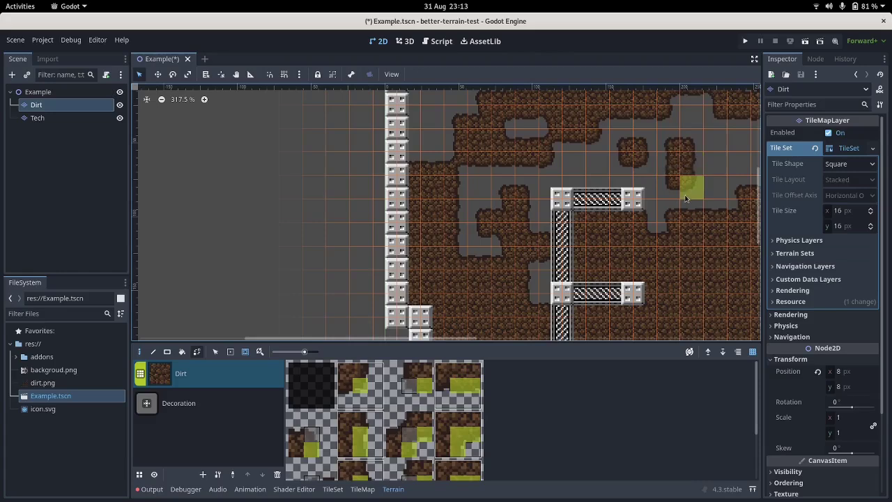
Paint a column of dirt down the grey gap, then erase part of the lower column.
scroll(682, 220, "down", 2)
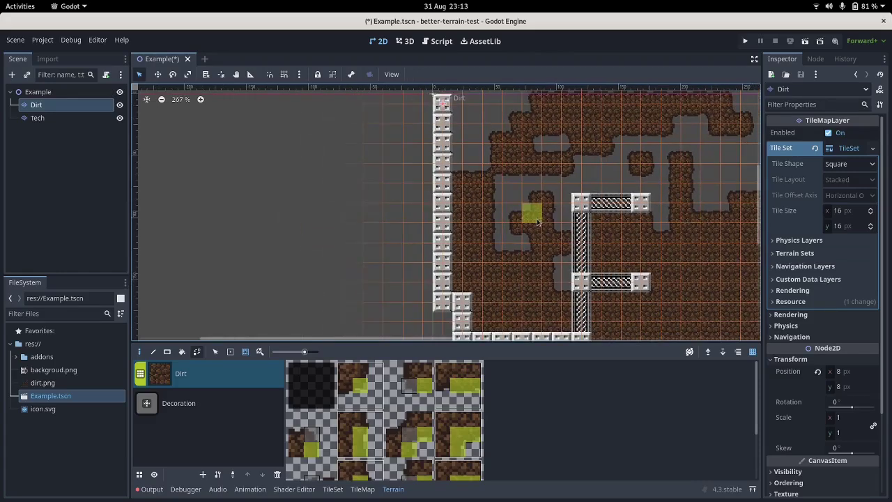
mouse_move(537, 222)
left_mouse_down()
mouse_move(533, 331)
mouse_move(508, 331)
left_mouse_up()
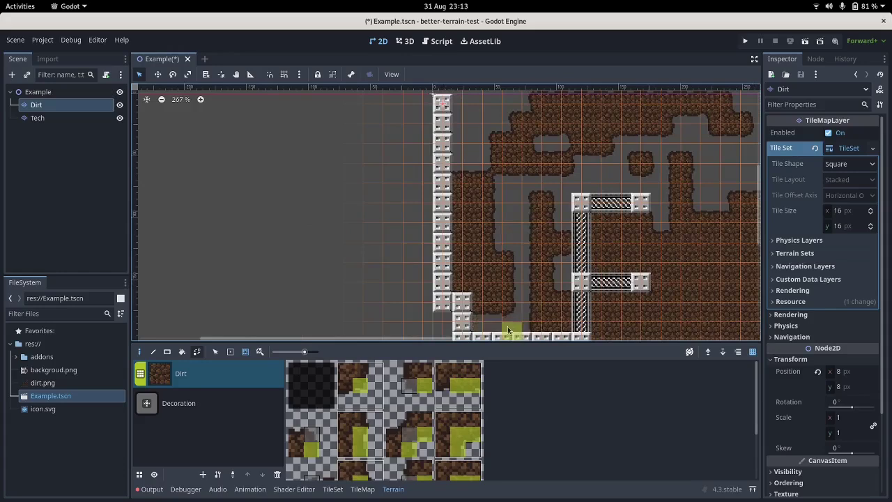
mouse_move(509, 330)
right_mouse_down()
mouse_move(566, 329)
mouse_move(548, 337)
mouse_move(504, 301)
mouse_move(491, 301)
mouse_move(491, 316)
mouse_move(468, 284)
right_mouse_up()
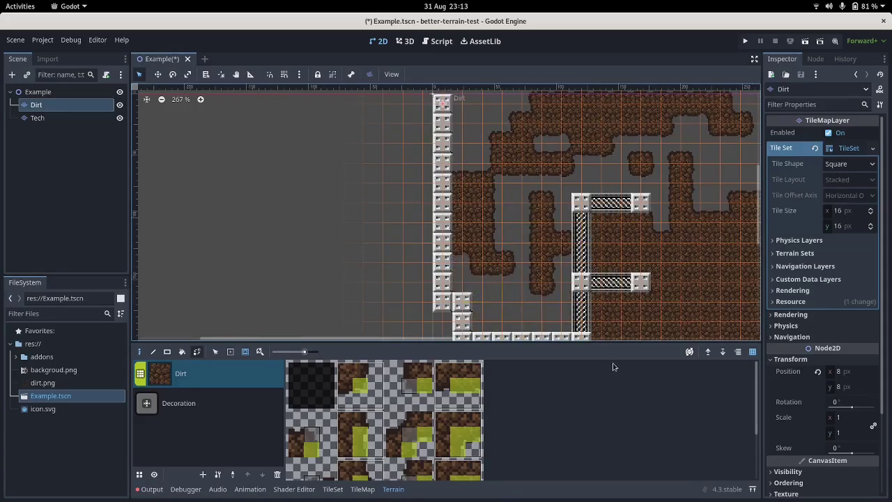
Paint a Dirt terrain strip in the left gap down to the lower wall.
scroll(579, 252, "down", 4)
scroll(740, 273, "up", 2)
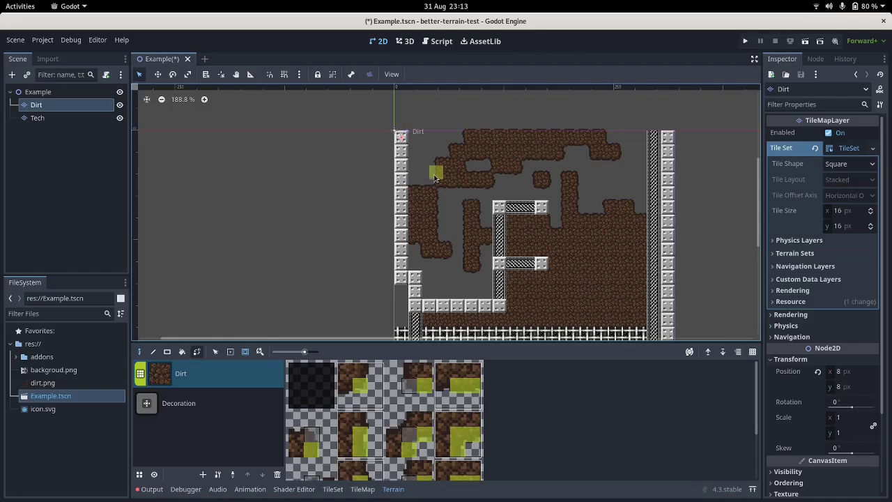
mouse_move(453, 184)
left_mouse_down()
mouse_move(462, 182)
mouse_move(456, 282)
mouse_move(450, 298)
mouse_move(434, 285)
mouse_move(434, 299)
mouse_move(477, 285)
mouse_move(487, 300)
mouse_move(484, 282)
mouse_move(446, 268)
mouse_move(435, 283)
mouse_move(423, 265)
mouse_move(421, 276)
mouse_move(421, 247)
mouse_move(453, 229)
mouse_move(573, 247)
left_mouse_up()
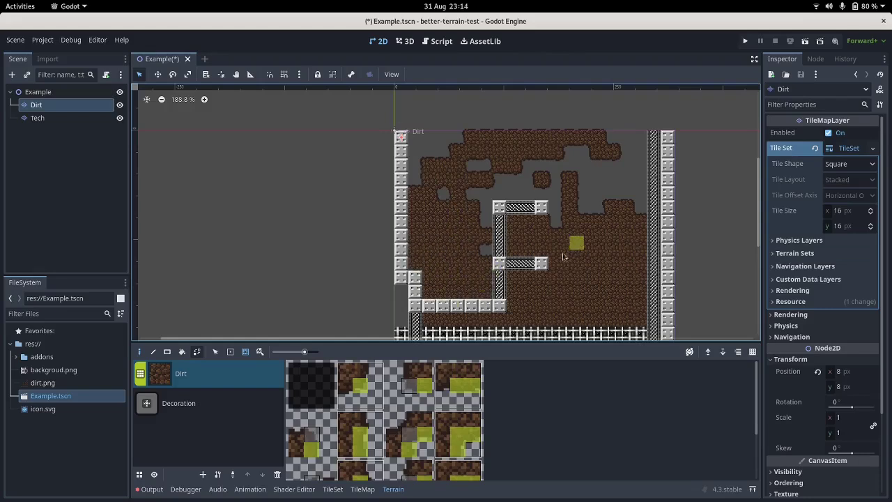